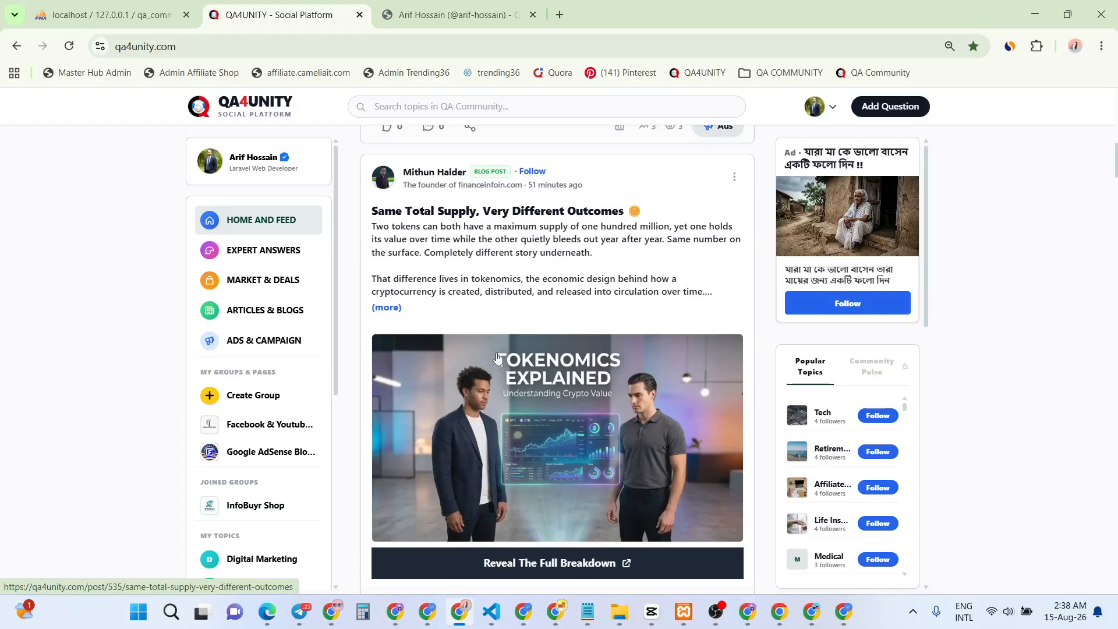
Scroll up past the updated CapCut Pro post to the top of the feed and open Ads & Campaign
{"action": "scroll", "coordinate": [489, 318], "scroll_direction": "up", "scroll_amount": 5}
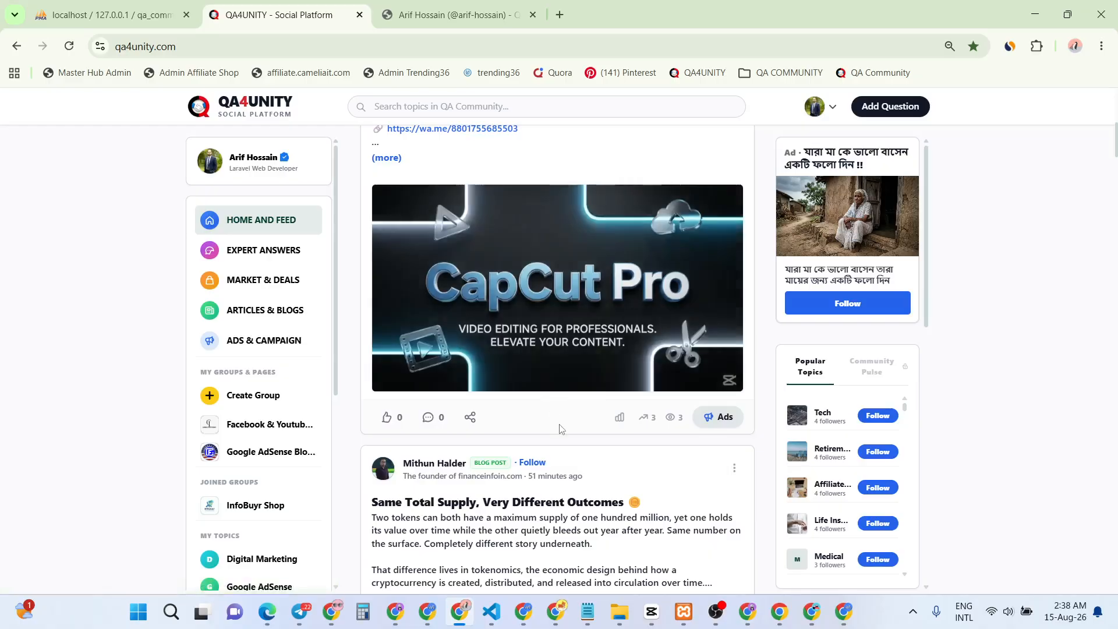
{"action": "scroll", "coordinate": [561, 430], "scroll_direction": "up", "scroll_amount": 3}
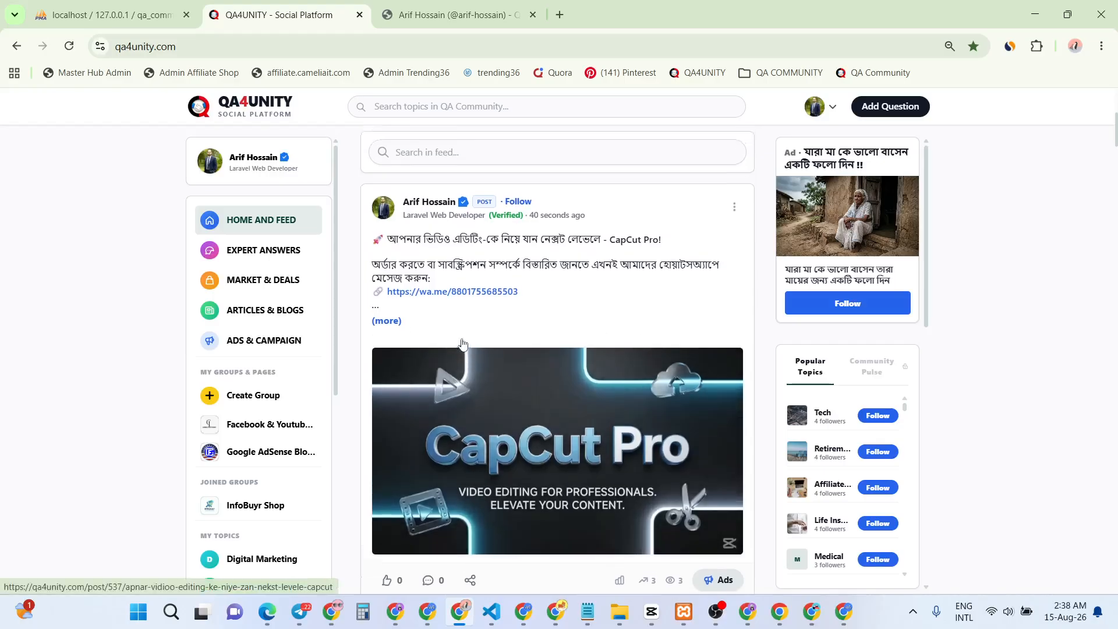
{"action": "scroll", "coordinate": [462, 342], "scroll_direction": "up", "scroll_amount": 4}
{"action": "scroll", "coordinate": [463, 343], "scroll_direction": "up", "scroll_amount": 3}
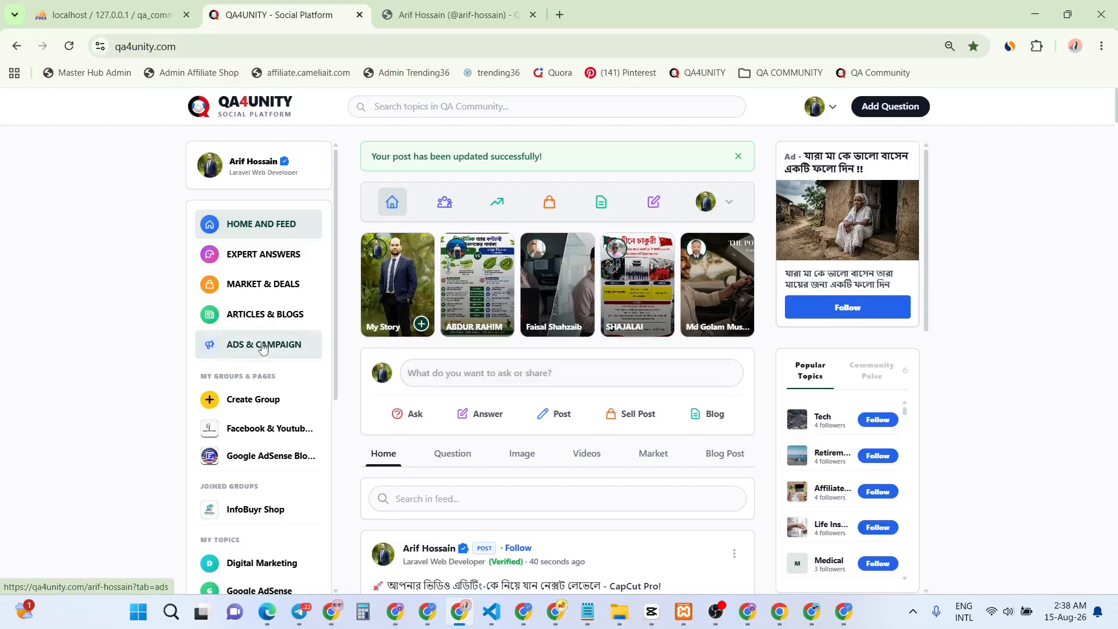
{"action": "left_click", "coordinate": [263, 348]}
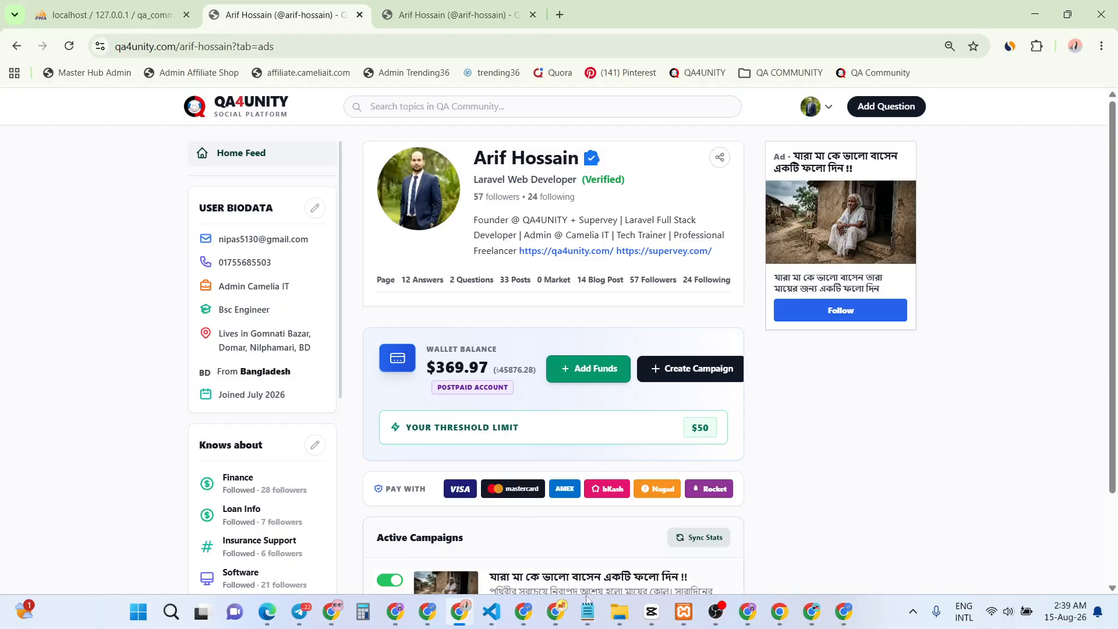
Bring the Notepad 'Batch' notes with the Capcut Pro product brief to the front
{"action": "left_click", "coordinate": [589, 611]}
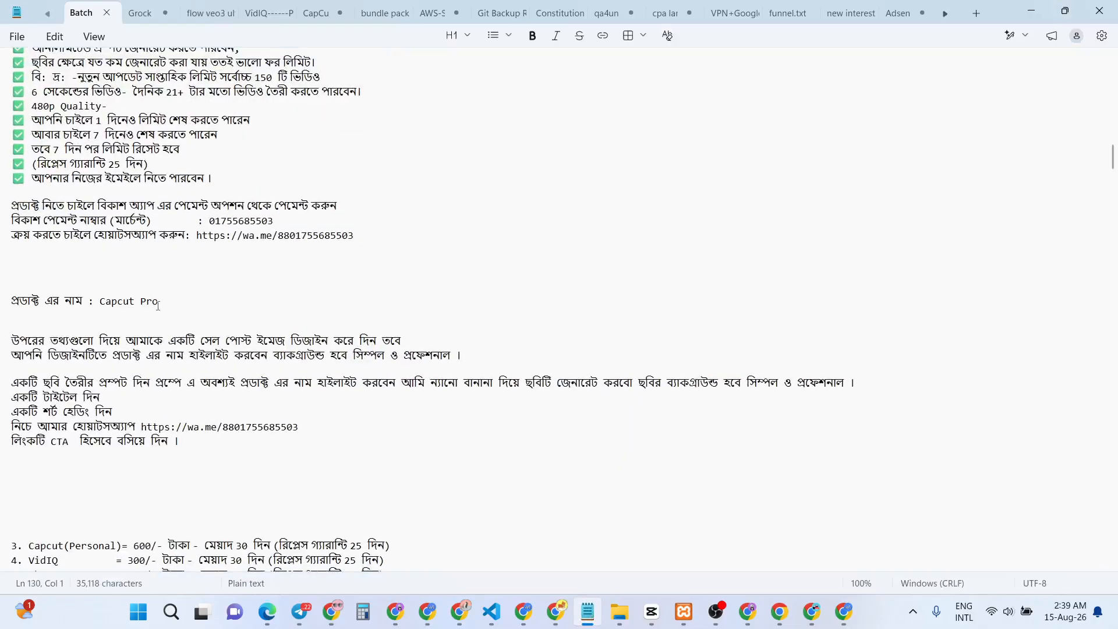
Try out selections of the 'Capcut Pro' product name line in the Batch notes
{"action": "left_click_drag", "start_coordinate": [164, 301], "coordinate": [99, 301]}
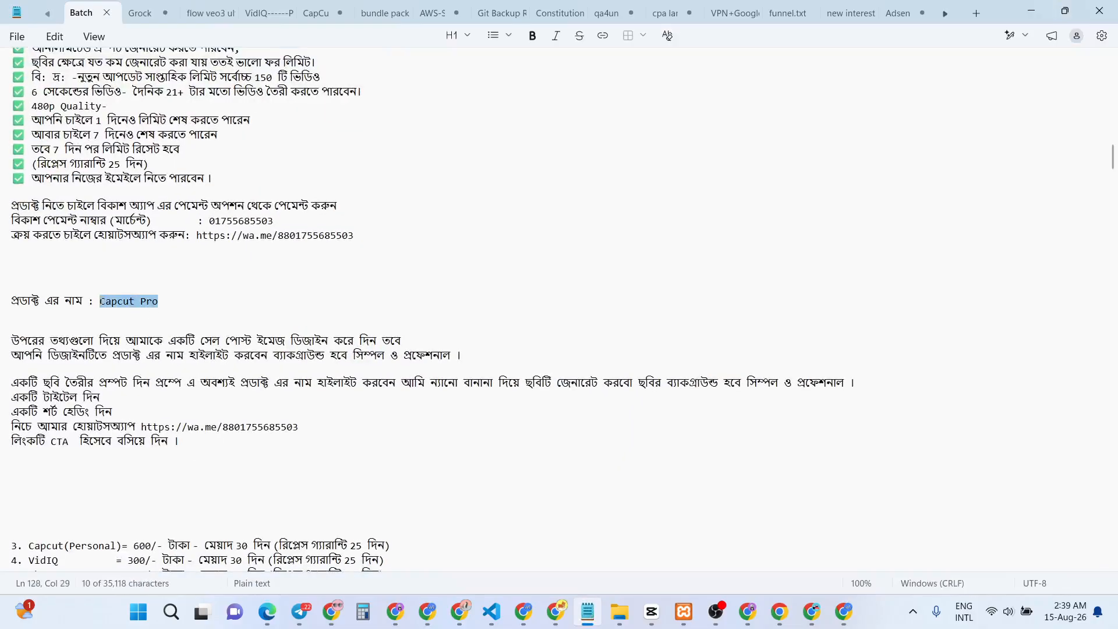
{"action": "left_click", "coordinate": [131, 301]}
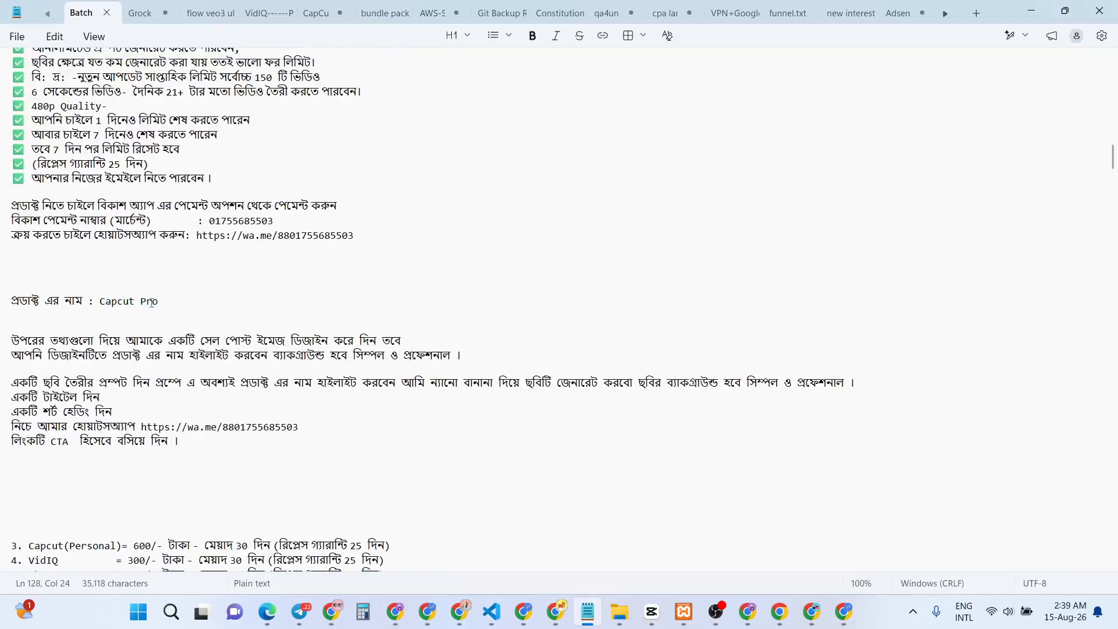
{"action": "left_click_drag", "start_coordinate": [159, 300], "coordinate": [106, 301]}
{"action": "left_click", "coordinate": [125, 309]}
{"action": "left_click_drag", "start_coordinate": [171, 306], "coordinate": [134, 301]}
{"action": "left_click", "coordinate": [133, 310]}
{"action": "left_click", "coordinate": [134, 302]}
Check the WhatsApp link's number, then select the whole brief through the CTA line and return to Chrome
{"action": "left_click_drag", "start_coordinate": [300, 427], "coordinate": [225, 427]}
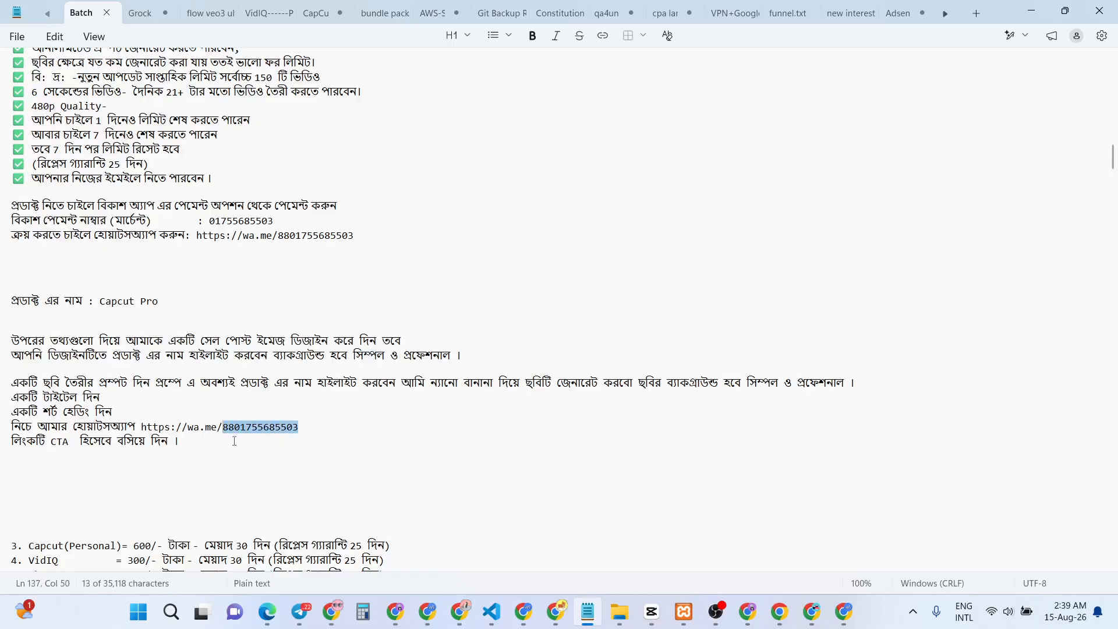
{"action": "left_click", "coordinate": [243, 428]}
{"action": "left_click_drag", "start_coordinate": [235, 427], "coordinate": [292, 432]}
{"action": "left_click", "coordinate": [180, 396]}
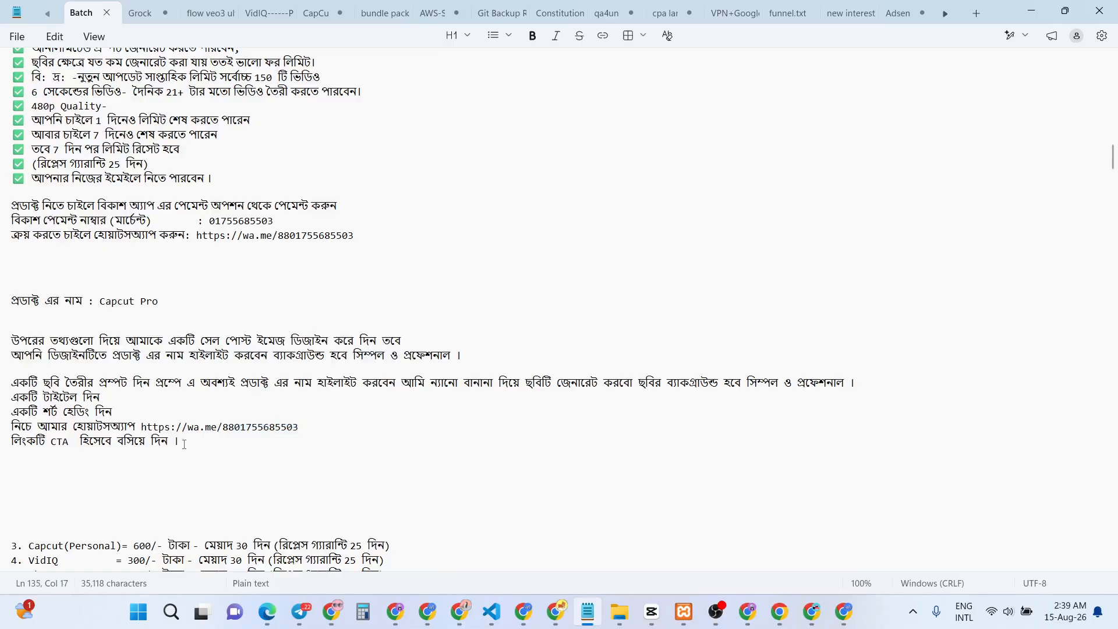
{"action": "left_click_drag", "start_coordinate": [184, 444], "coordinate": [6, 298]}
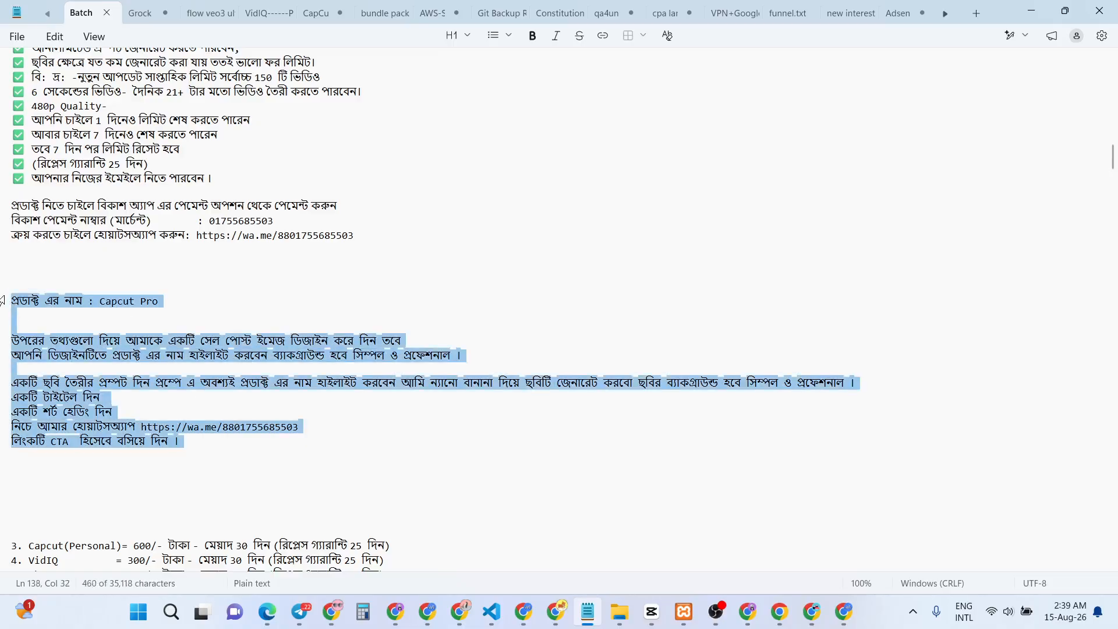
{"action": "left_click", "coordinate": [523, 610]}
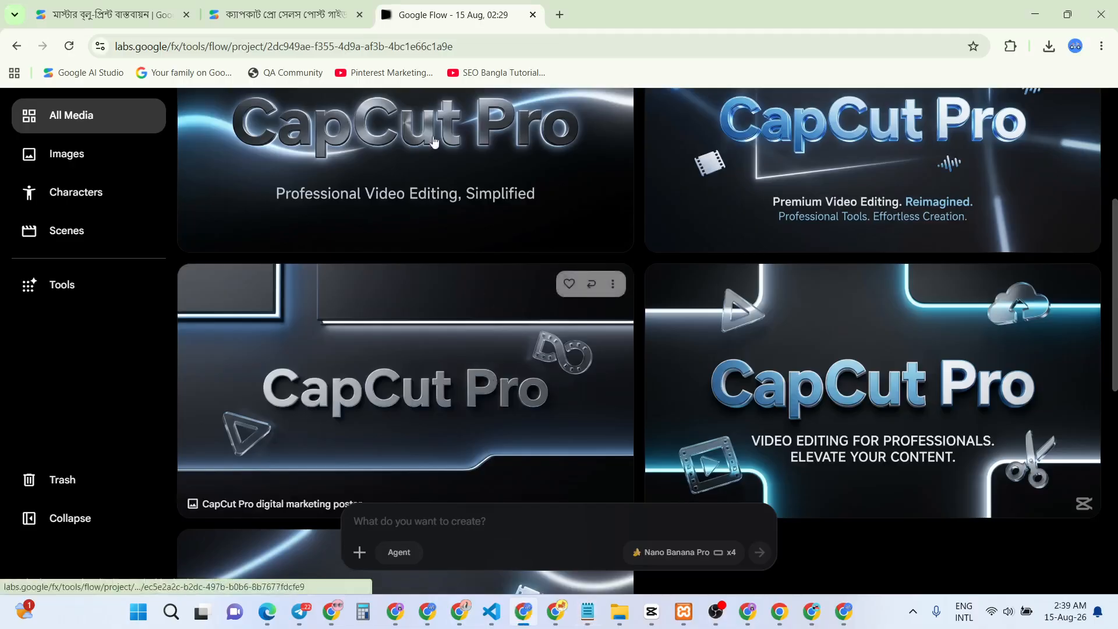
Open Google AI Studio in a new tab by rerunning the earlier 'google ai studio' search
{"action": "left_click", "coordinate": [312, 16]}
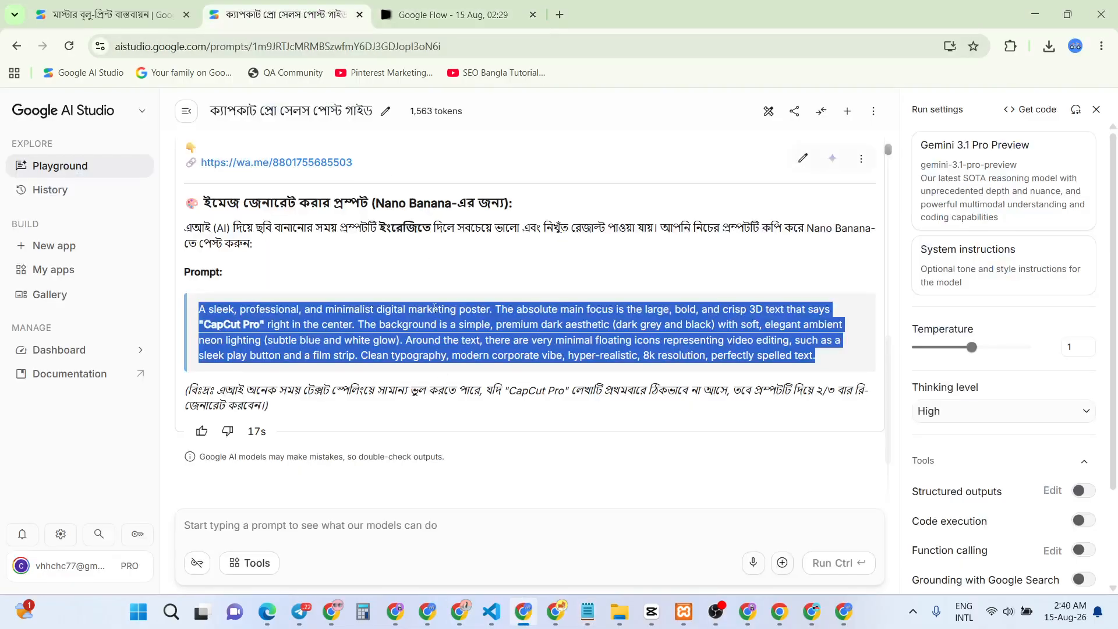
{"action": "left_click", "coordinate": [443, 372]}
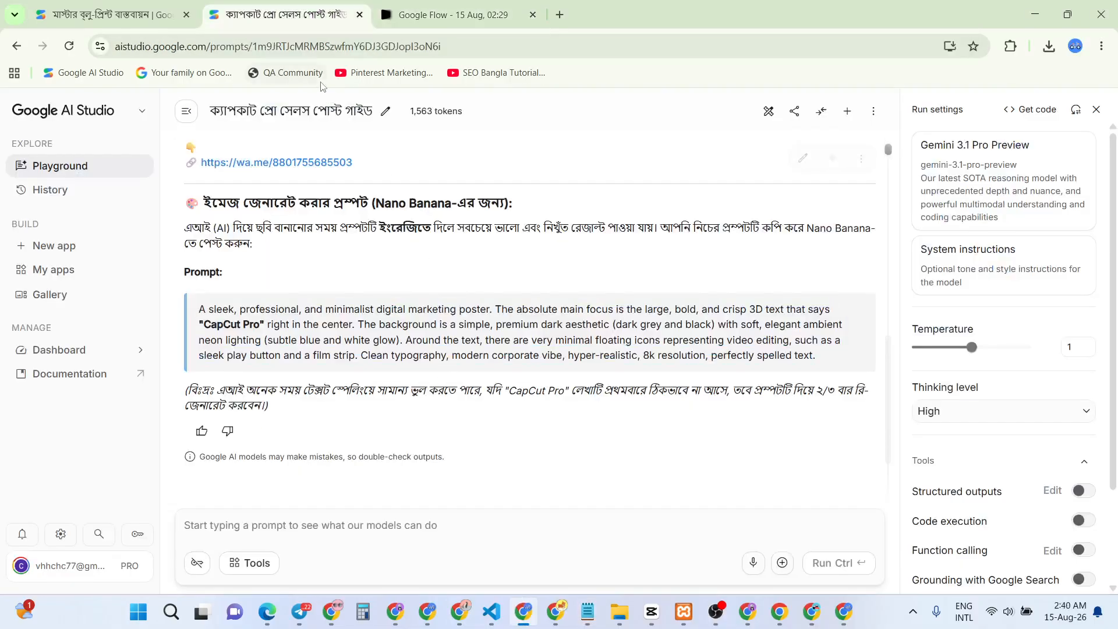
{"action": "left_click", "coordinate": [560, 14]}
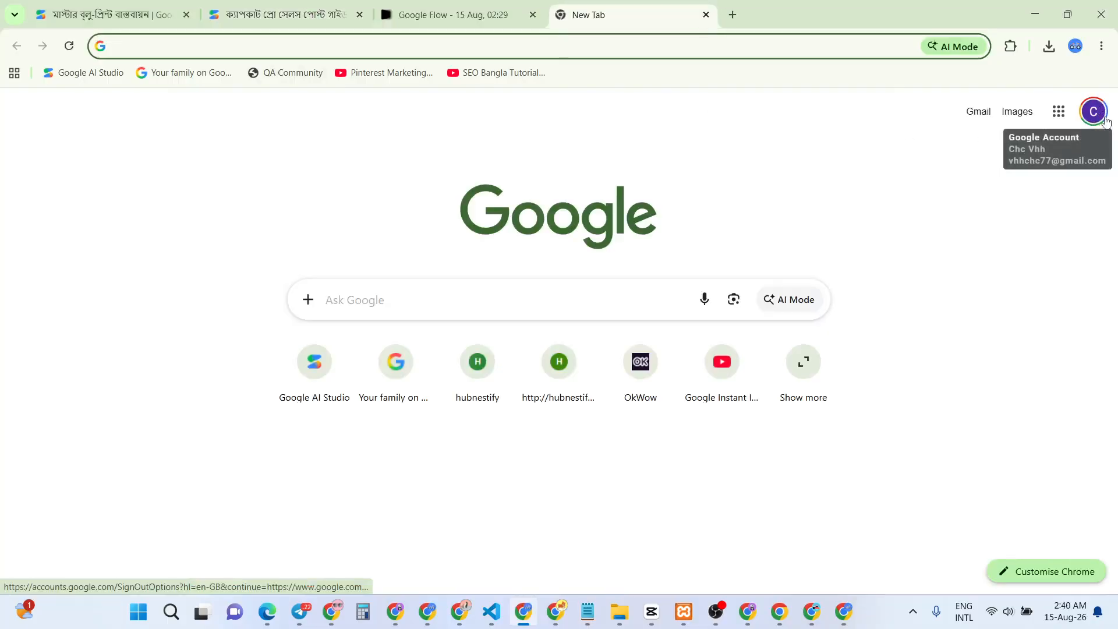
{"action": "left_click", "coordinate": [390, 300]}
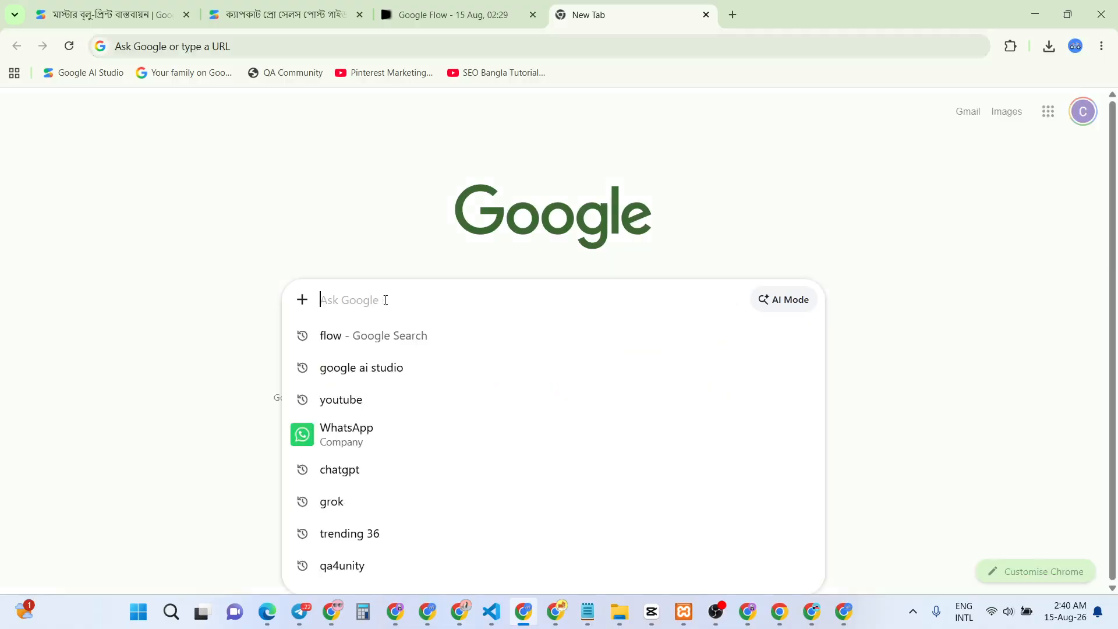
{"action": "left_click", "coordinate": [367, 369]}
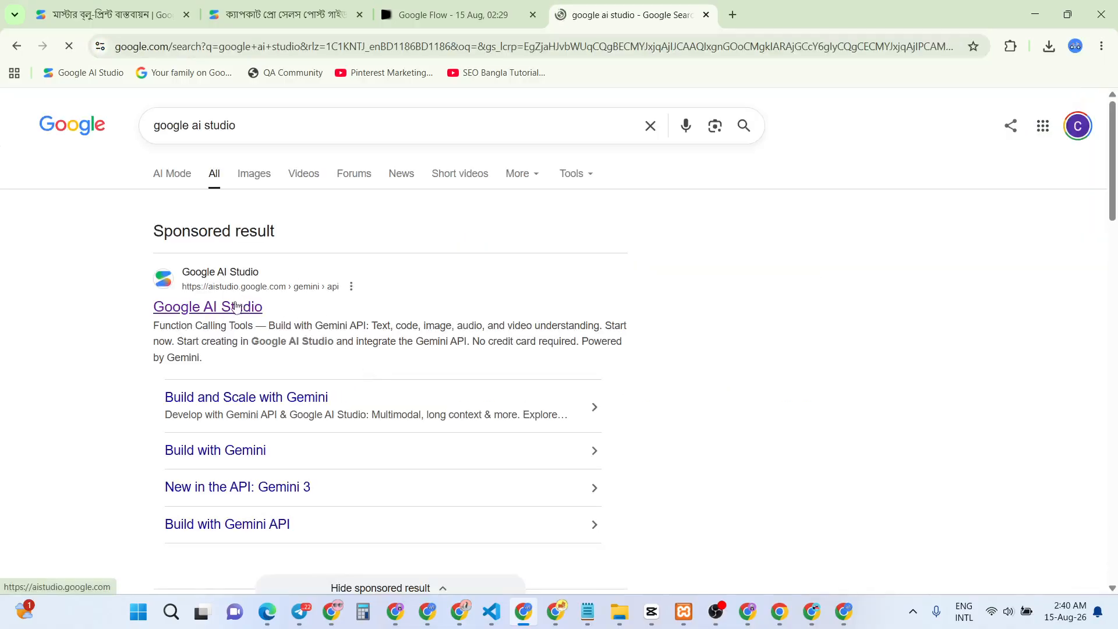
{"action": "left_click", "coordinate": [233, 308]}
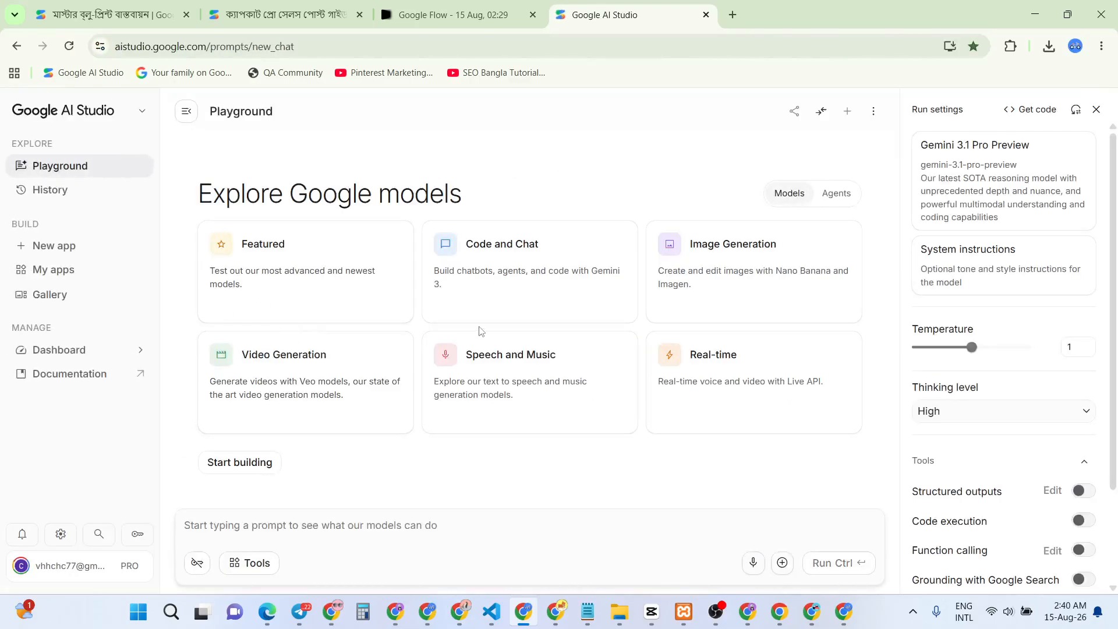
Switch the model to Gemini 3.1 Pro Preview and paste the CapCut Pro brief as the prompt
{"action": "left_click", "coordinate": [973, 169]}
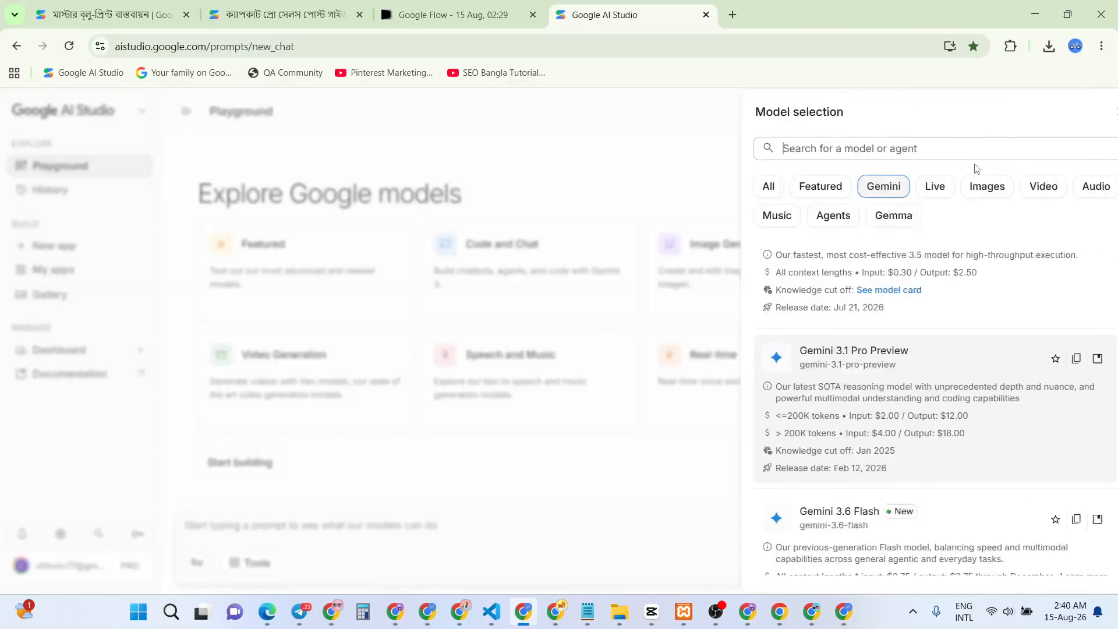
{"action": "scroll", "coordinate": [909, 452], "scroll_direction": "up", "scroll_amount": 3}
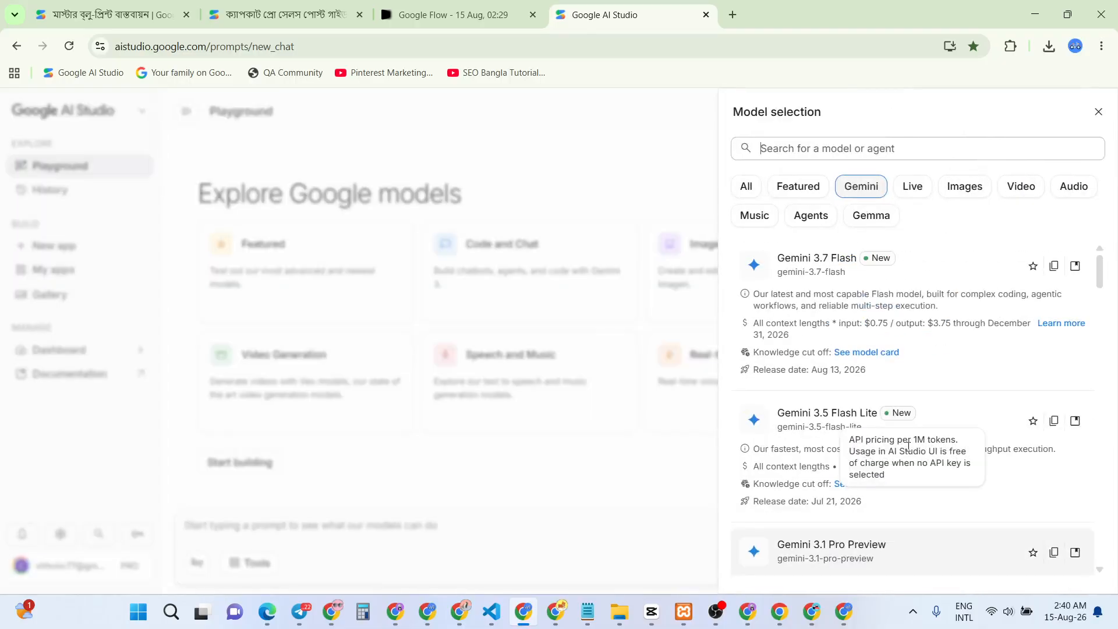
{"action": "left_click", "coordinate": [839, 304]}
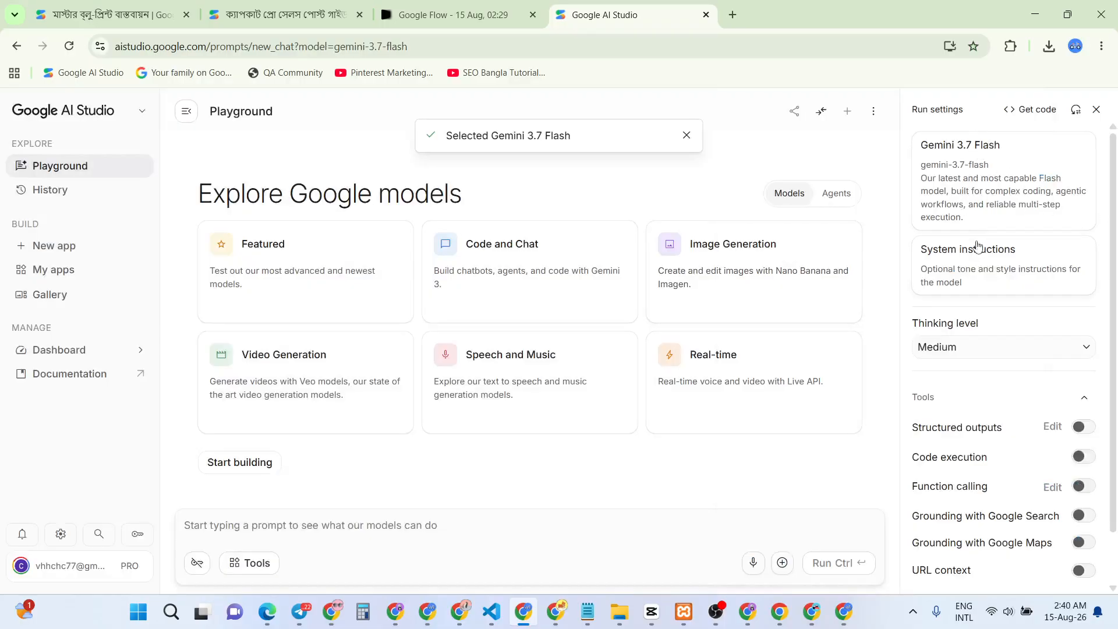
{"action": "left_click", "coordinate": [983, 202]}
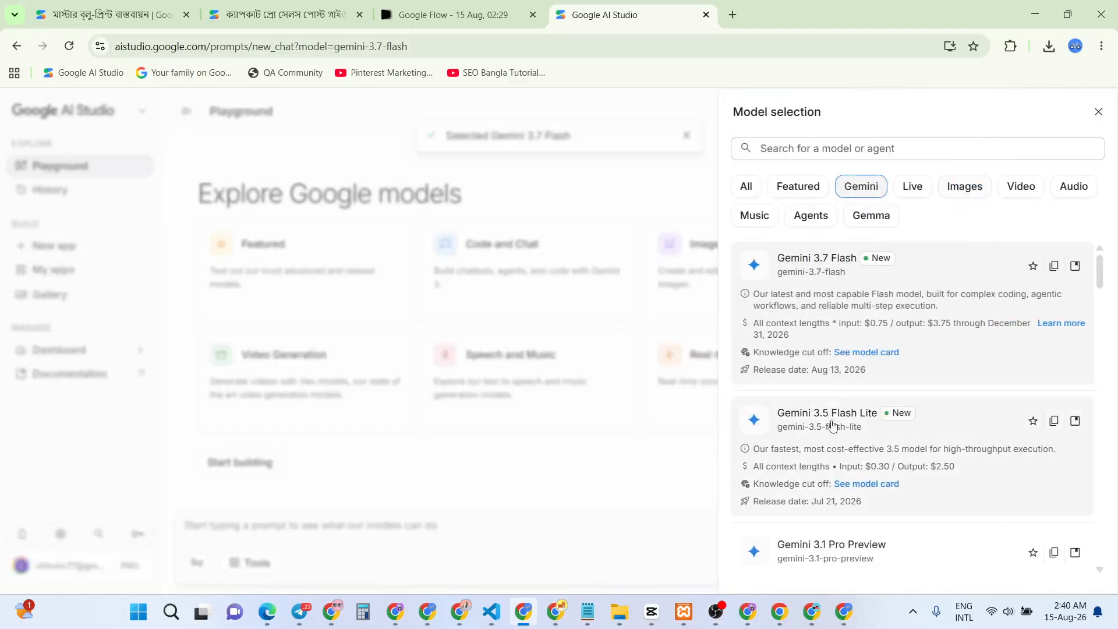
{"action": "scroll", "coordinate": [833, 431], "scroll_direction": "down", "scroll_amount": 2}
{"action": "left_click", "coordinate": [851, 416]}
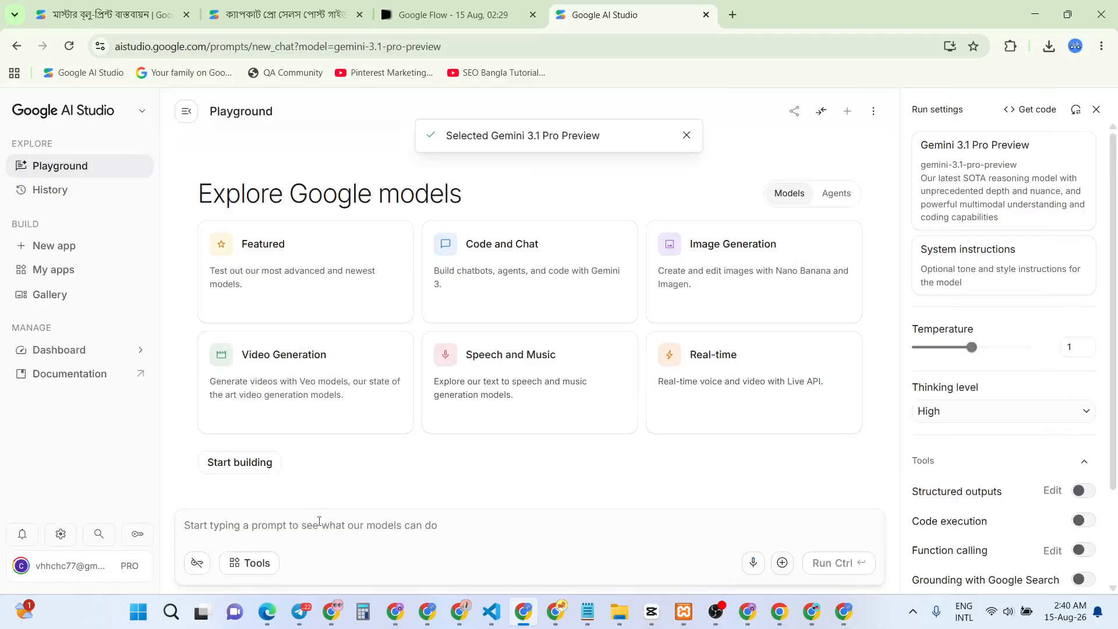
{"action": "left_click", "coordinate": [319, 523]}
{"action": "key", "text": "ctrl+v"}
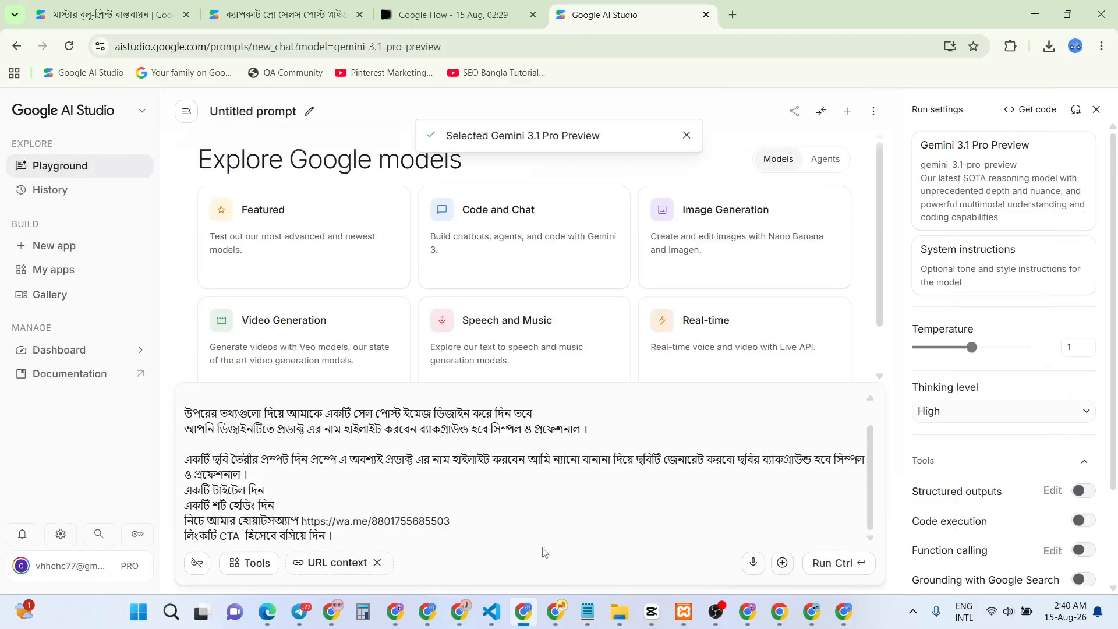
Run the brief to get a Bengali title, heading and image prompt, then select the English image prompt
{"action": "left_click", "coordinate": [830, 563]}
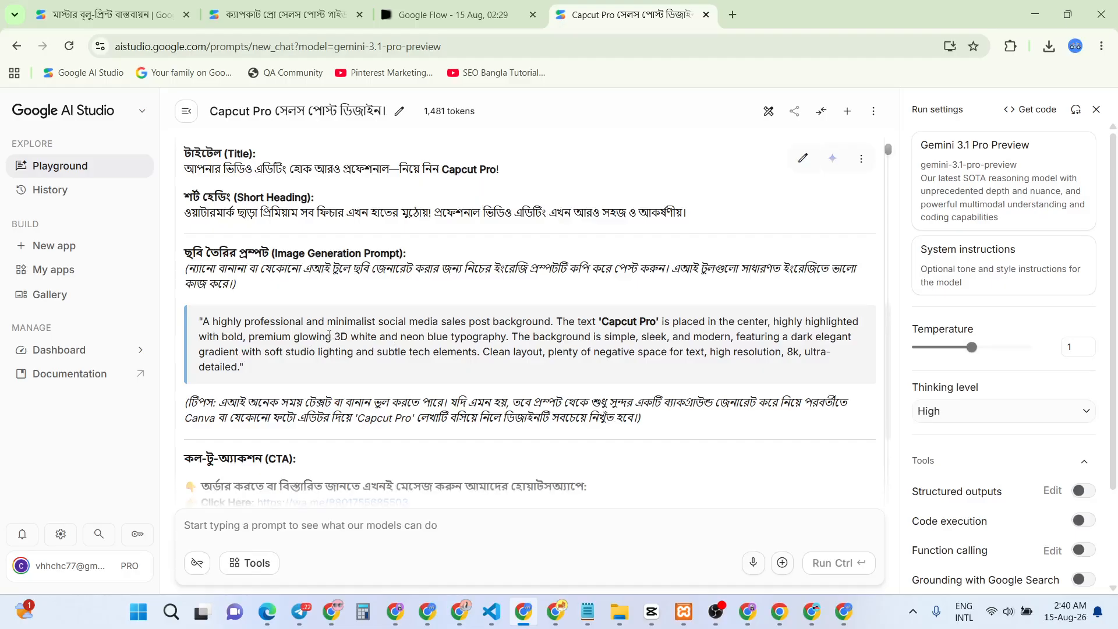
{"action": "scroll", "coordinate": [252, 244], "scroll_direction": "up", "scroll_amount": 1}
{"action": "left_click_drag", "start_coordinate": [235, 242], "coordinate": [315, 258]}
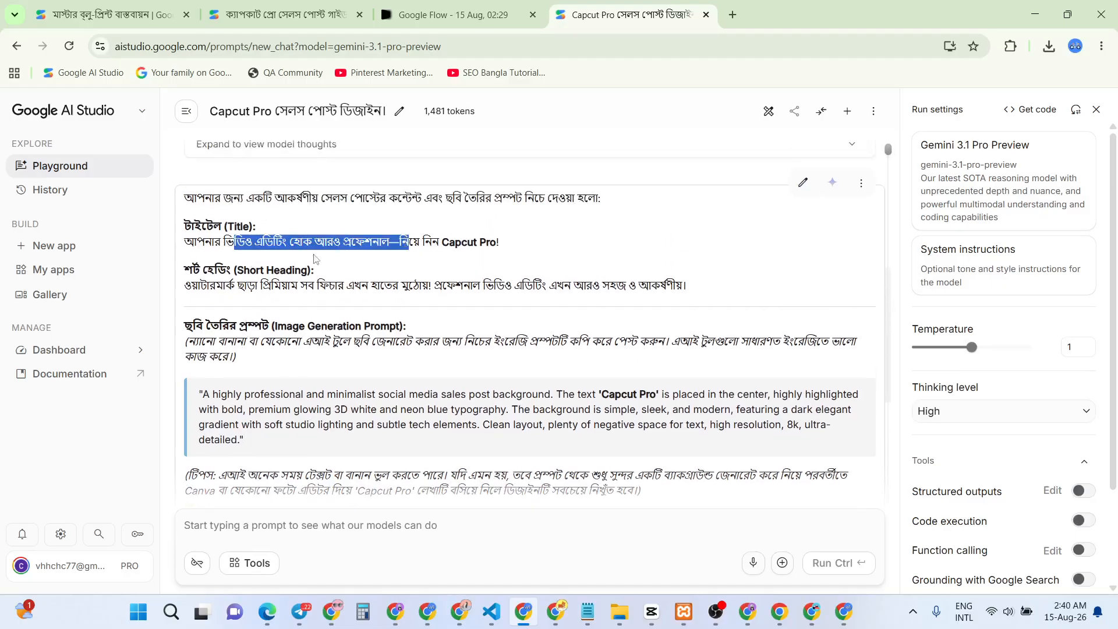
{"action": "left_click_drag", "start_coordinate": [222, 289], "coordinate": [455, 287]}
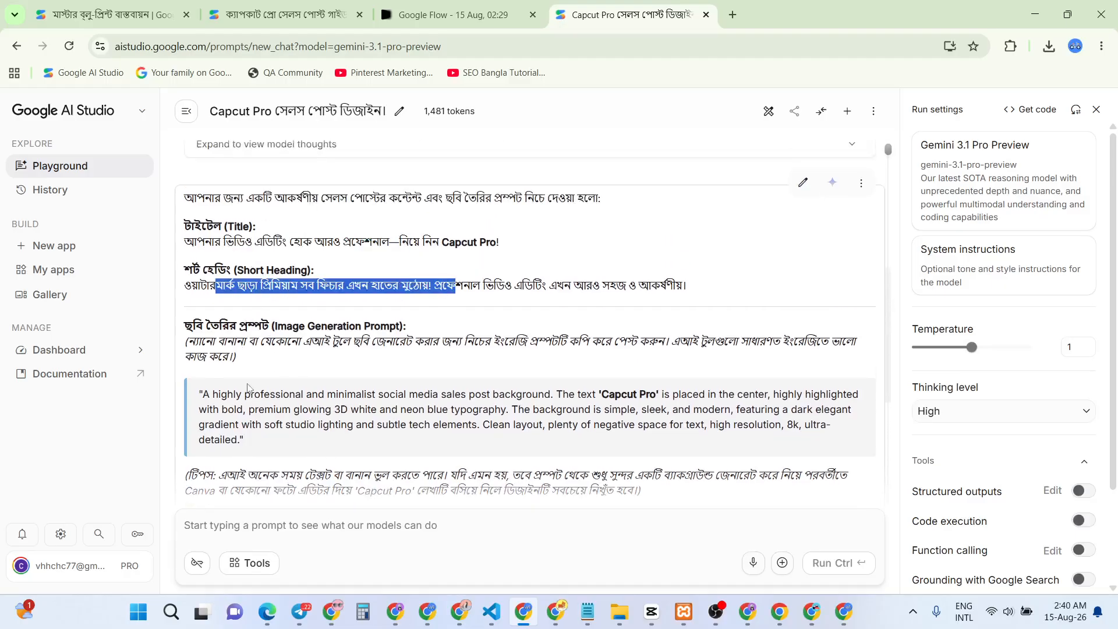
{"action": "left_click_drag", "start_coordinate": [244, 394], "coordinate": [359, 440]}
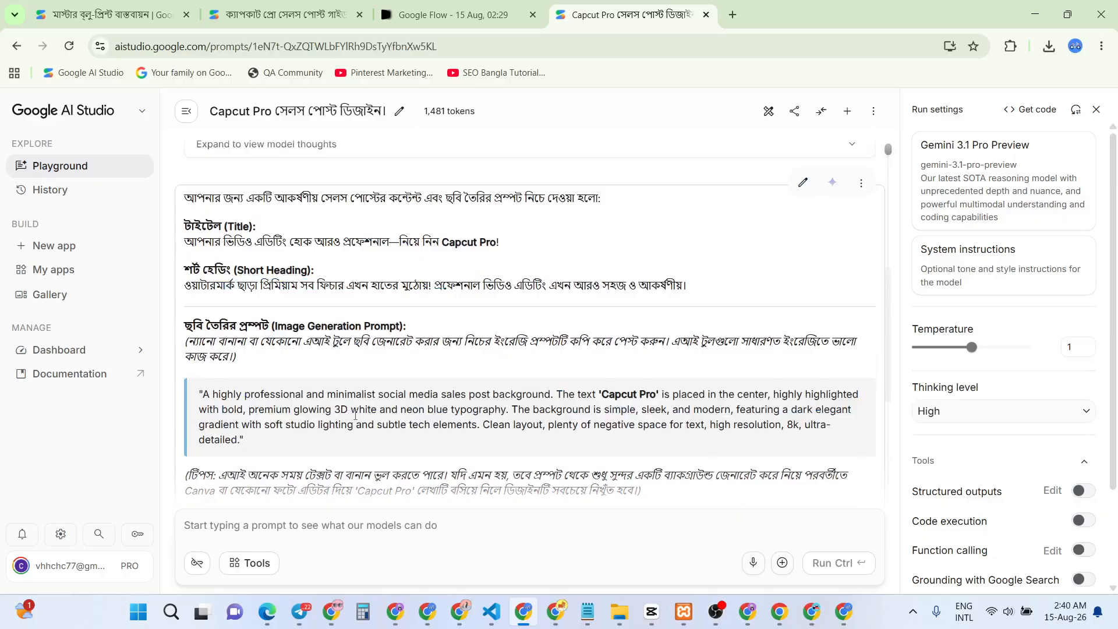
{"action": "triple_click", "coordinate": [310, 415]}
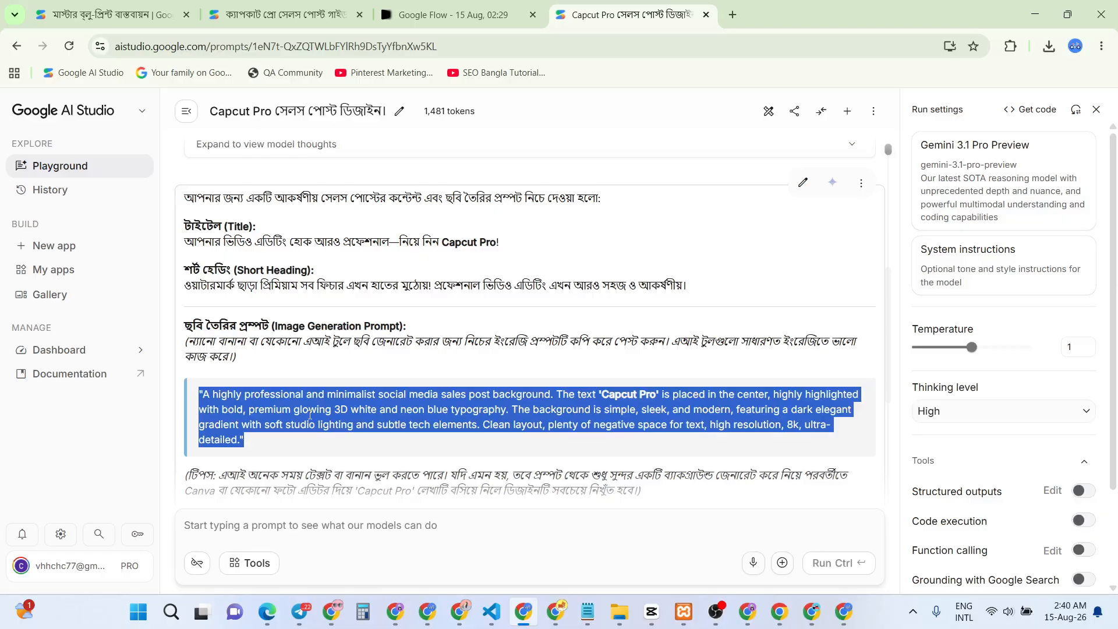
{"action": "key", "text": "ctrl+t"}
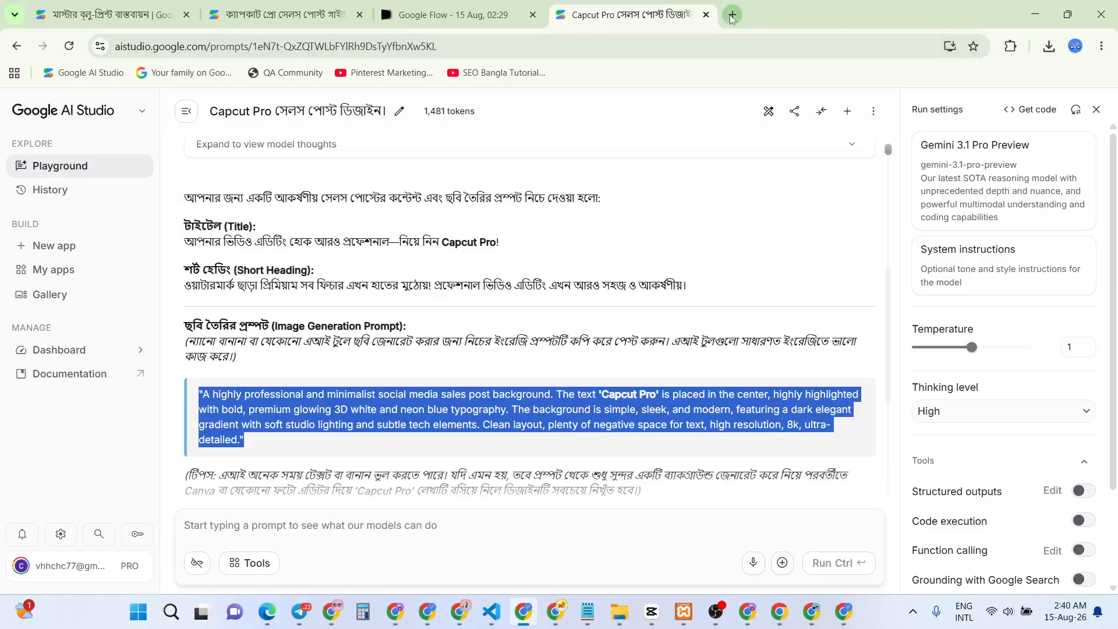
{"action": "left_click", "coordinate": [424, 299]}
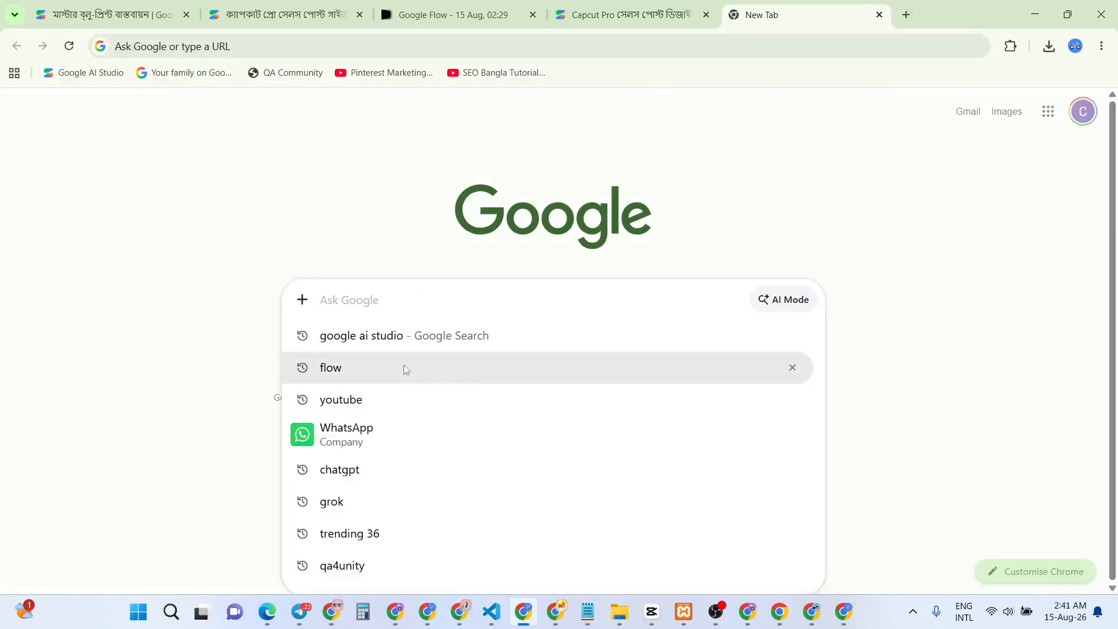
Reach Google Flow through a Google search for 'flow' and create a new empty project
{"action": "left_click", "coordinate": [339, 375]}
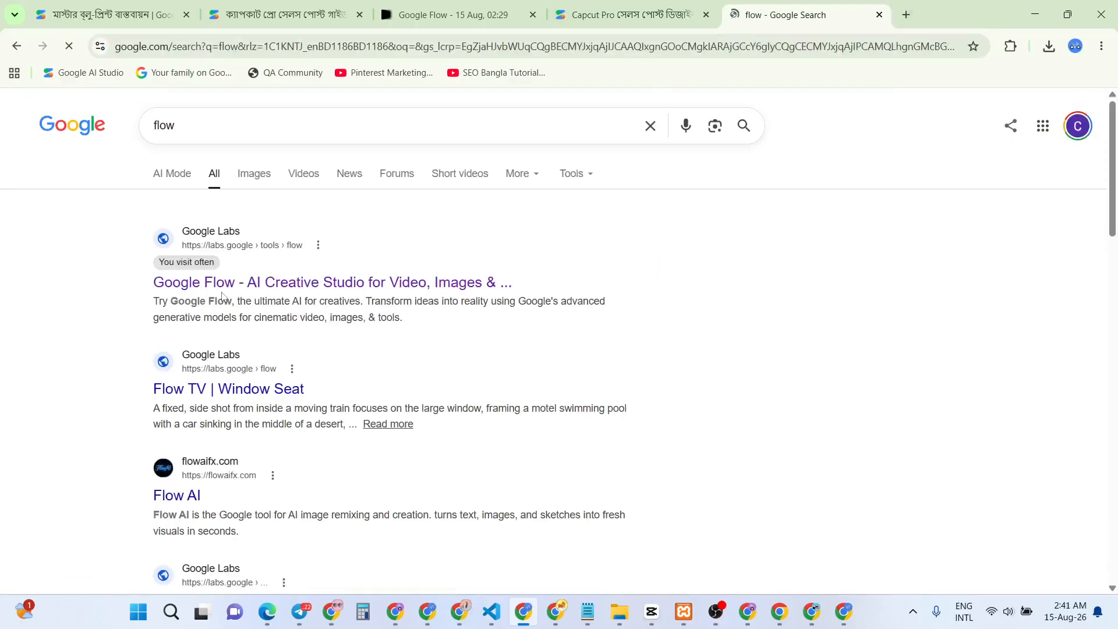
{"action": "left_click", "coordinate": [220, 287]}
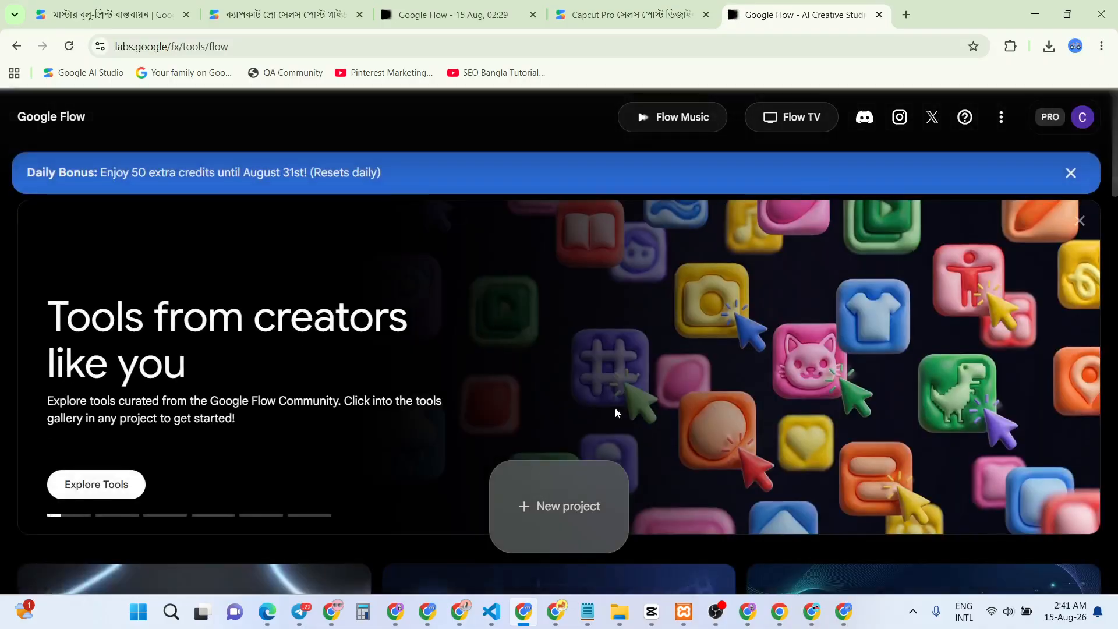
{"action": "left_click", "coordinate": [576, 501]}
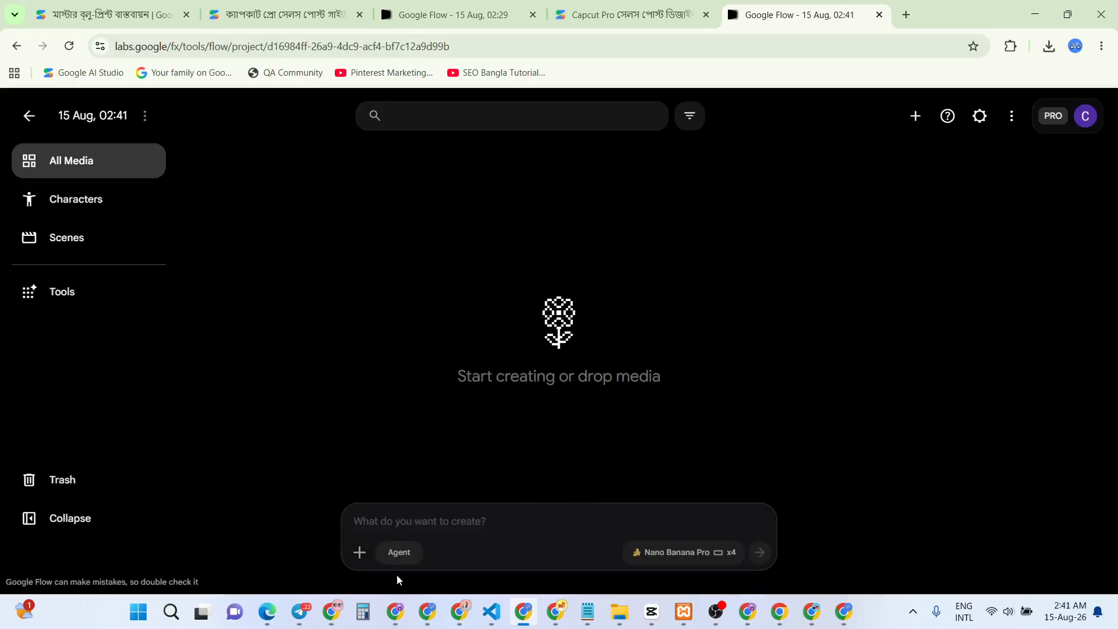
{"action": "left_click", "coordinate": [400, 553]}
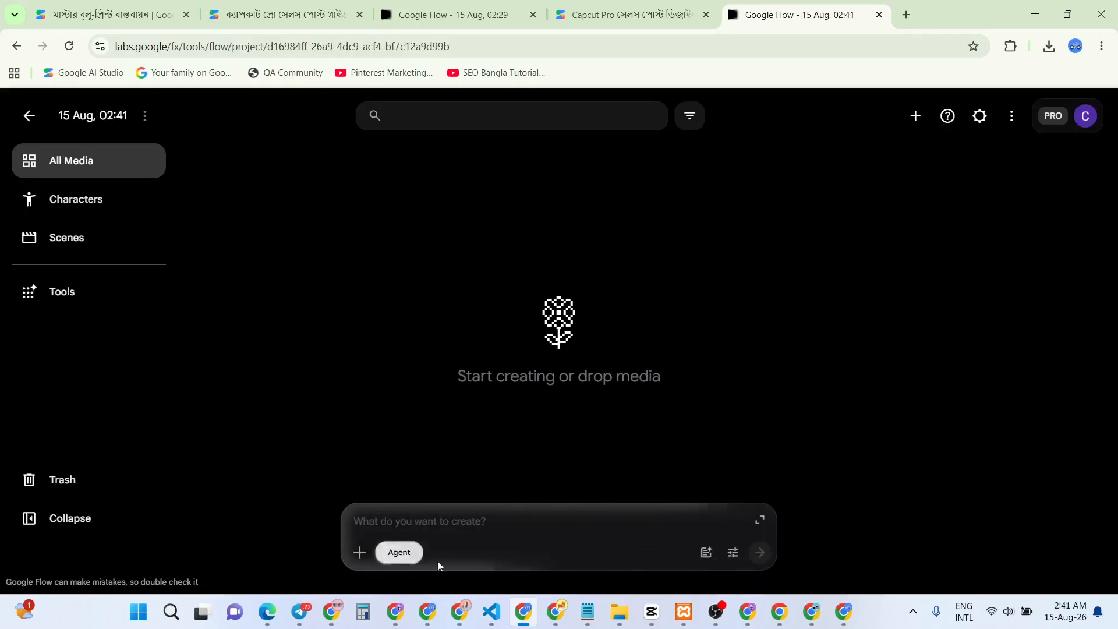
Turn Agent off and set image generation to Nano Banana Pro, 16:9, with four outputs
{"action": "left_click", "coordinate": [401, 555]}
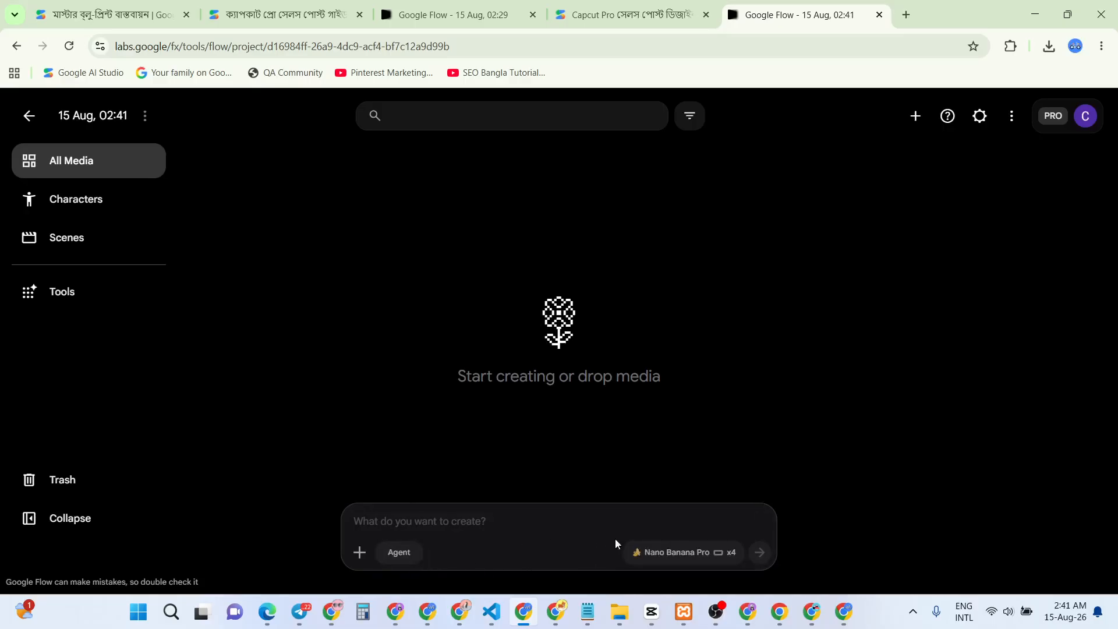
{"action": "left_click", "coordinate": [692, 555]}
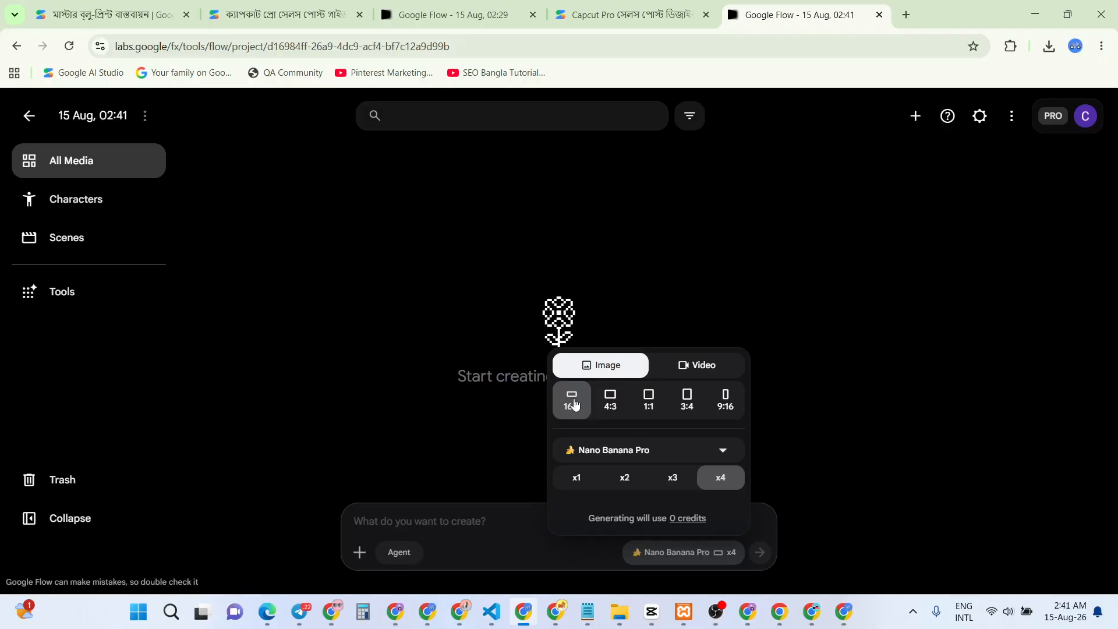
{"action": "left_click", "coordinate": [635, 454]}
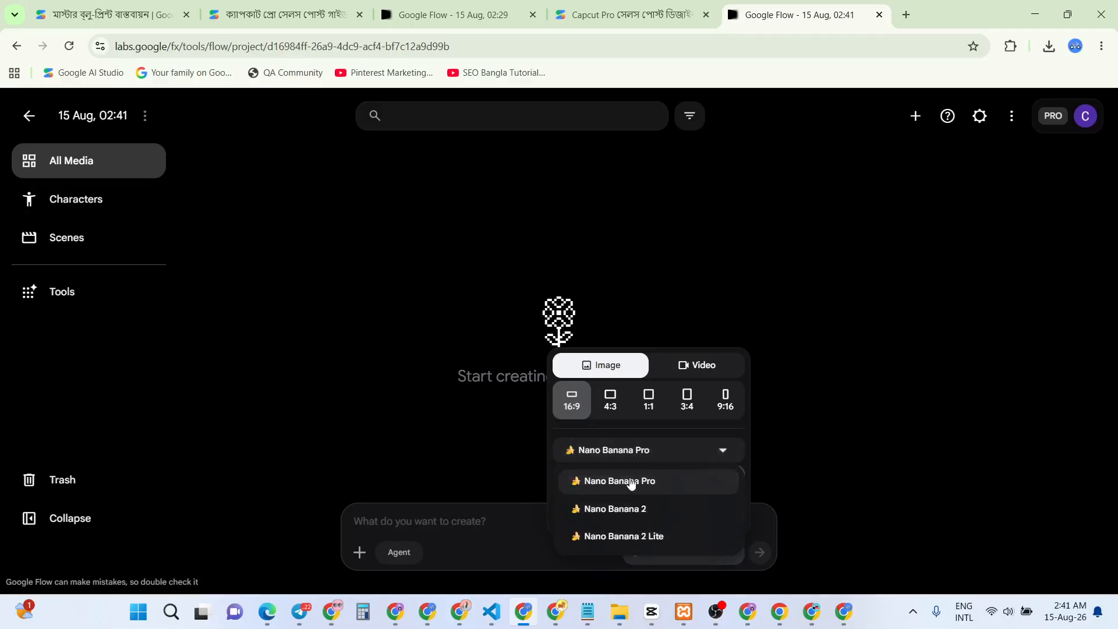
{"action": "left_click", "coordinate": [632, 481]}
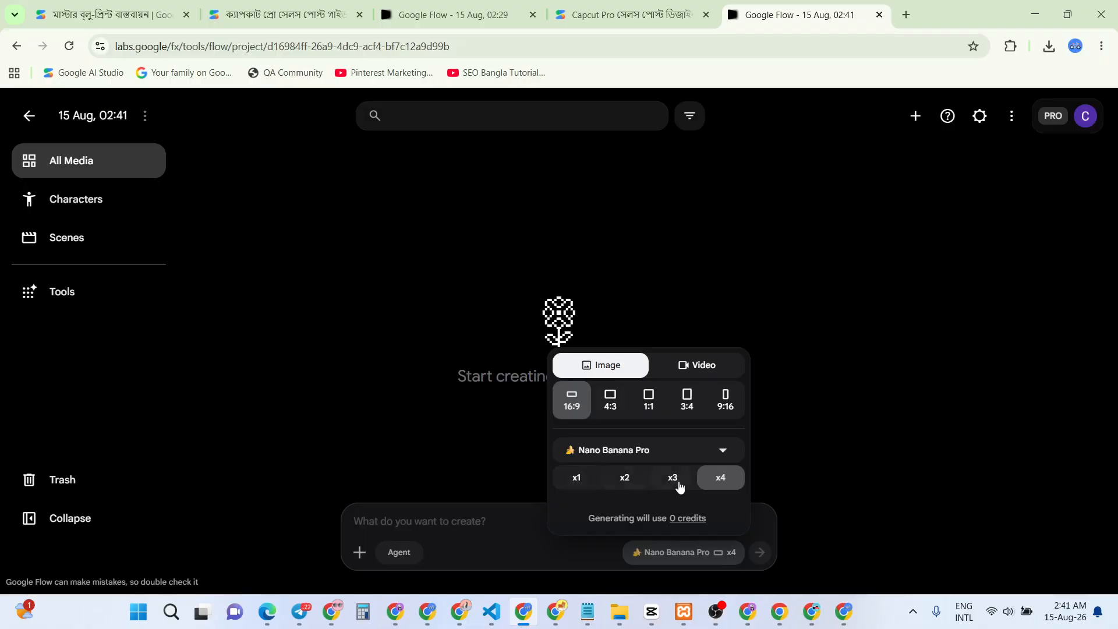
{"action": "left_click", "coordinate": [626, 479]}
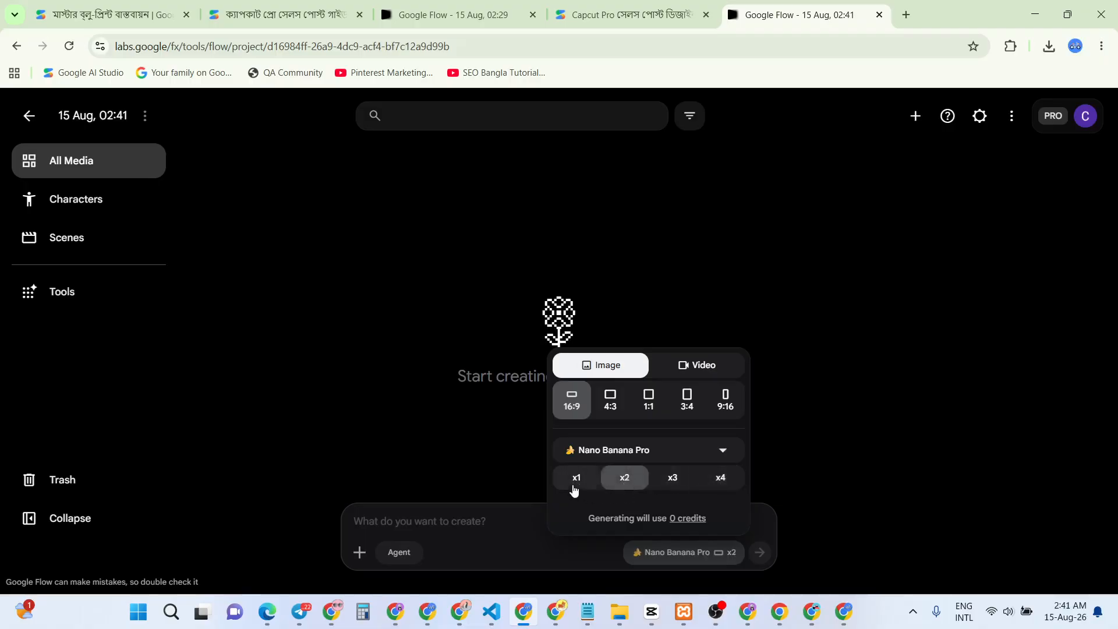
{"action": "left_click", "coordinate": [673, 479]}
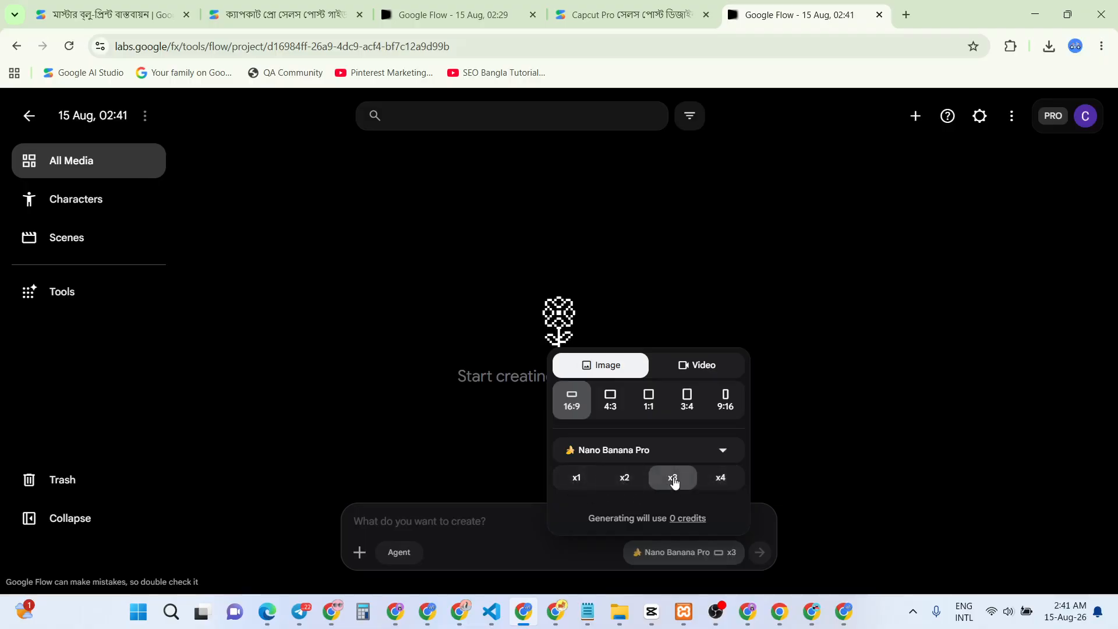
{"action": "left_click", "coordinate": [721, 480]}
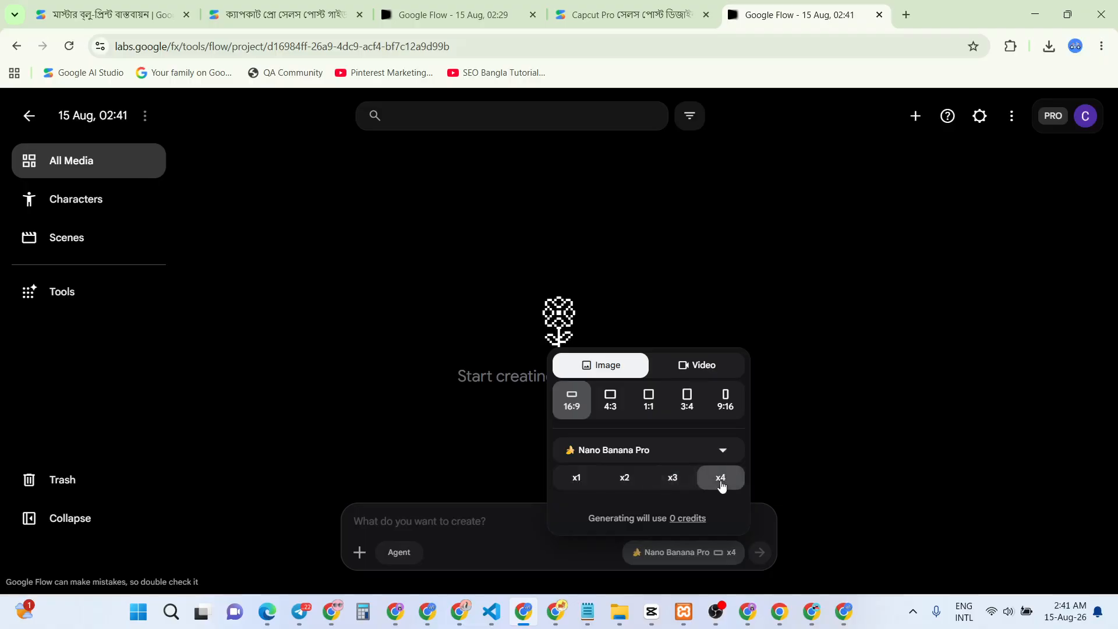
{"action": "left_click", "coordinate": [431, 541]}
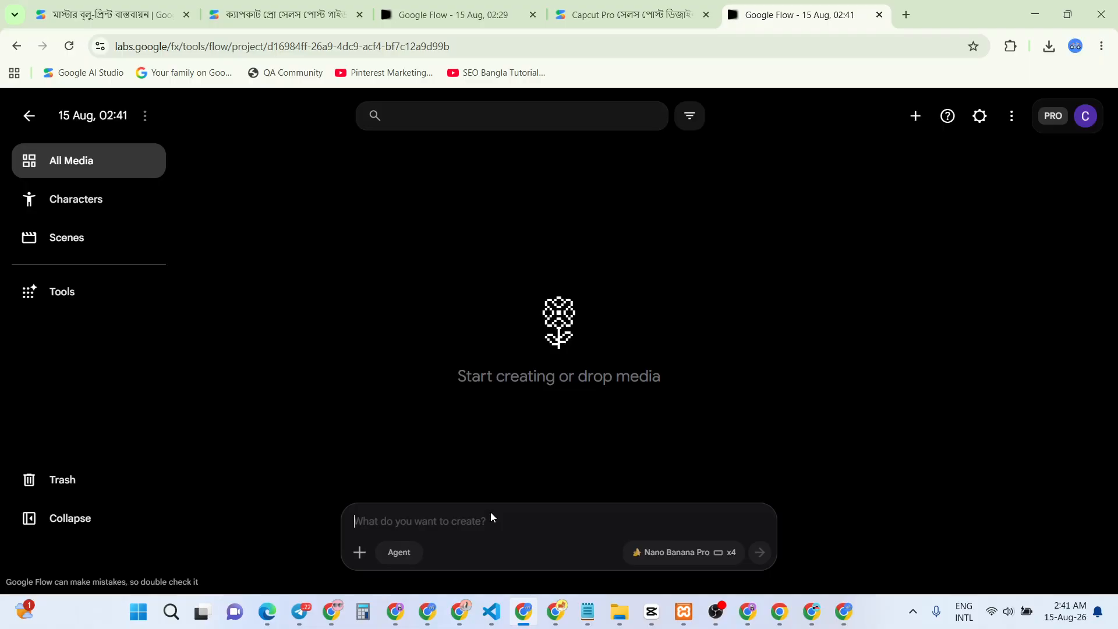
Paste the Capcut Pro image prompt, delete the word '3D', and generate the images
{"action": "type", "text": "\"A highly professional and minimalist social media sales post background. The text 'Capcut Pro' is placed in the center, highly highlighted with bold, premium glowing 3D white and neon blue typography. The background is simple, sleek, and modern, featuring a dark elegant gradient with soft studio lighting and subtle tech elements. Clean layout, plenty of negative space for text, high resolution, 8k, ultra-detailed.\""}
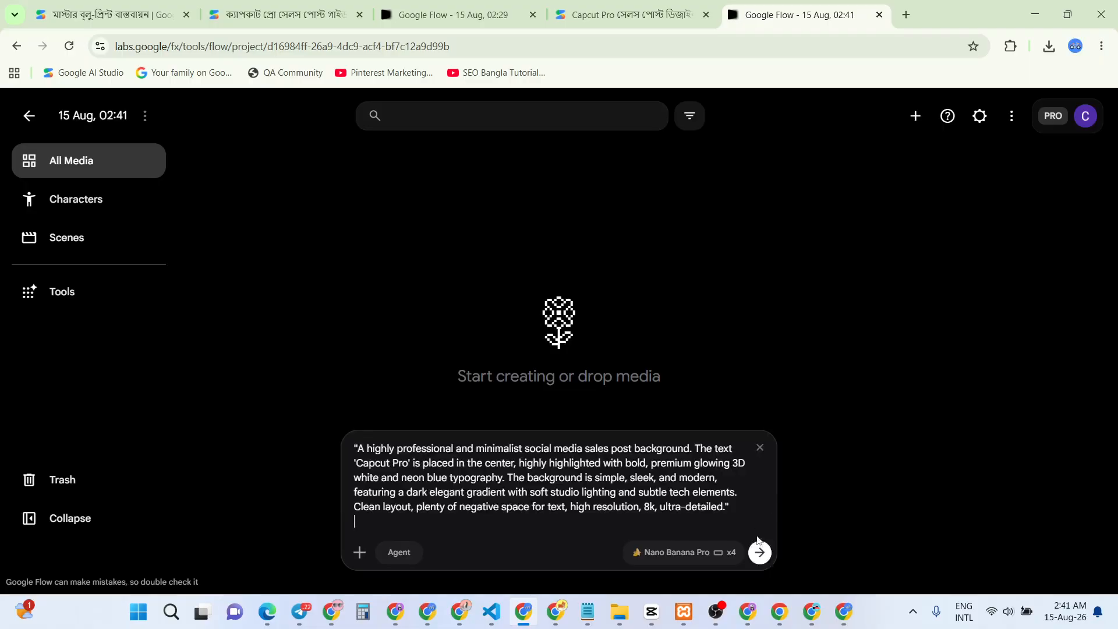
{"action": "left_click_drag", "start_coordinate": [735, 470], "coordinate": [751, 471]}
{"action": "key", "text": "BackSpace"}
{"action": "left_click", "coordinate": [760, 553]}
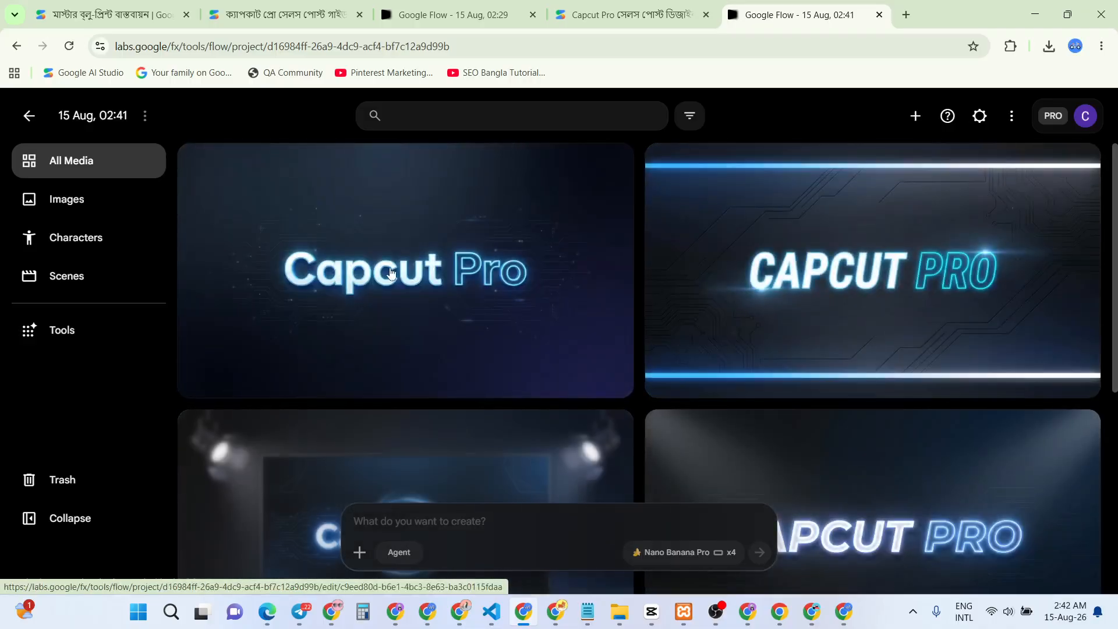
Download the first CapCut Pro background image at original size, then switch to the QA4UNITY window
{"action": "scroll", "coordinate": [554, 420], "scroll_direction": "down", "scroll_amount": 3}
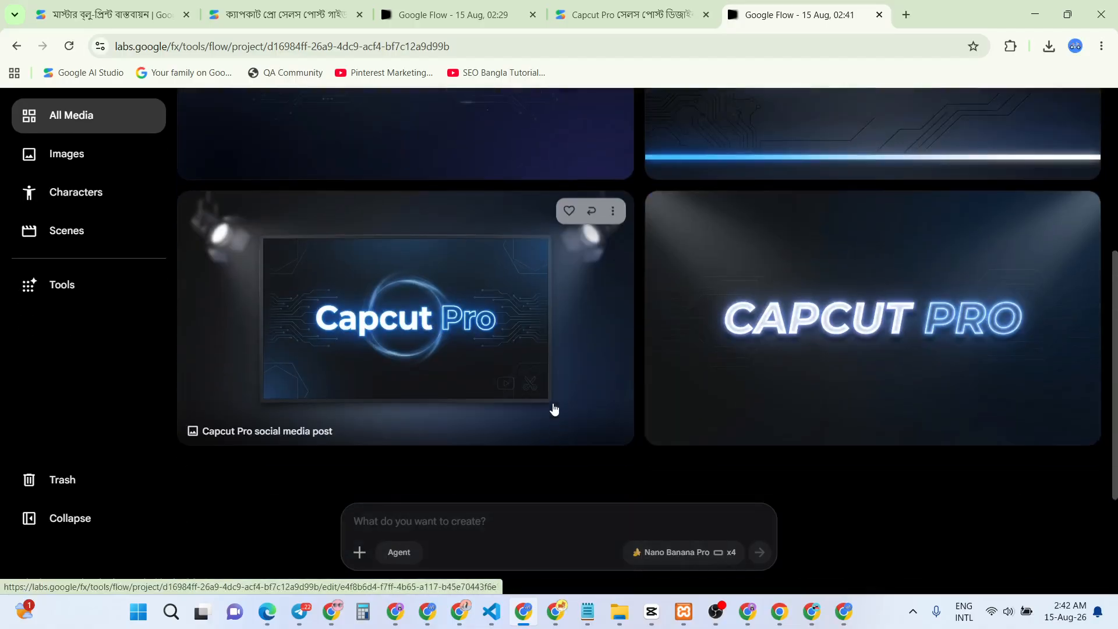
{"action": "scroll", "coordinate": [548, 301], "scroll_direction": "up", "scroll_amount": 3}
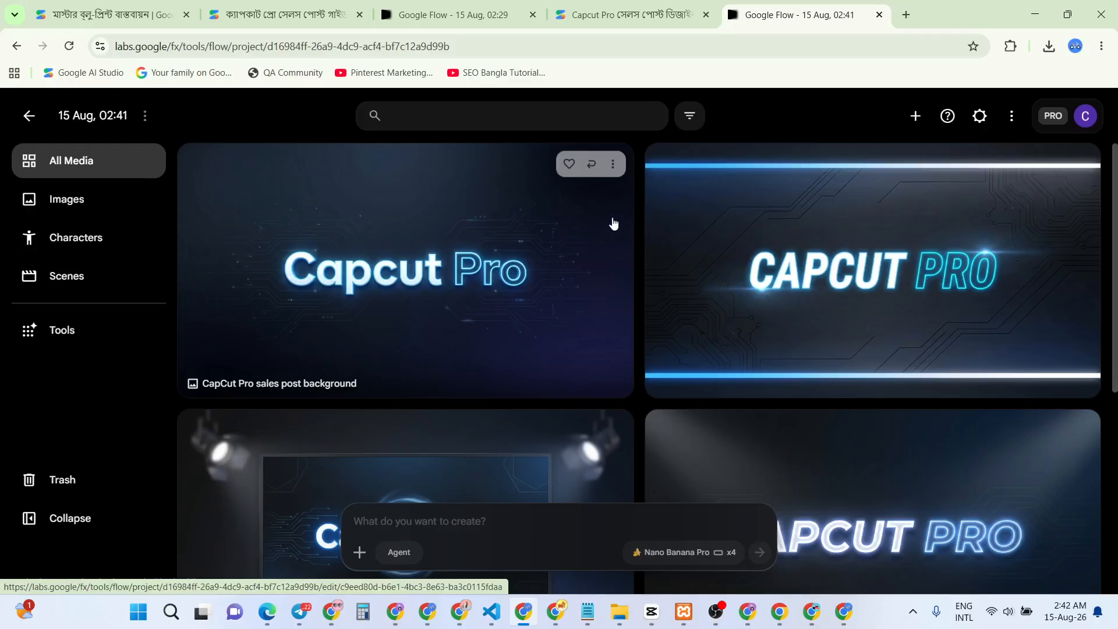
{"action": "left_click", "coordinate": [613, 165]}
{"action": "mouse_move", "coordinate": [609, 324]}
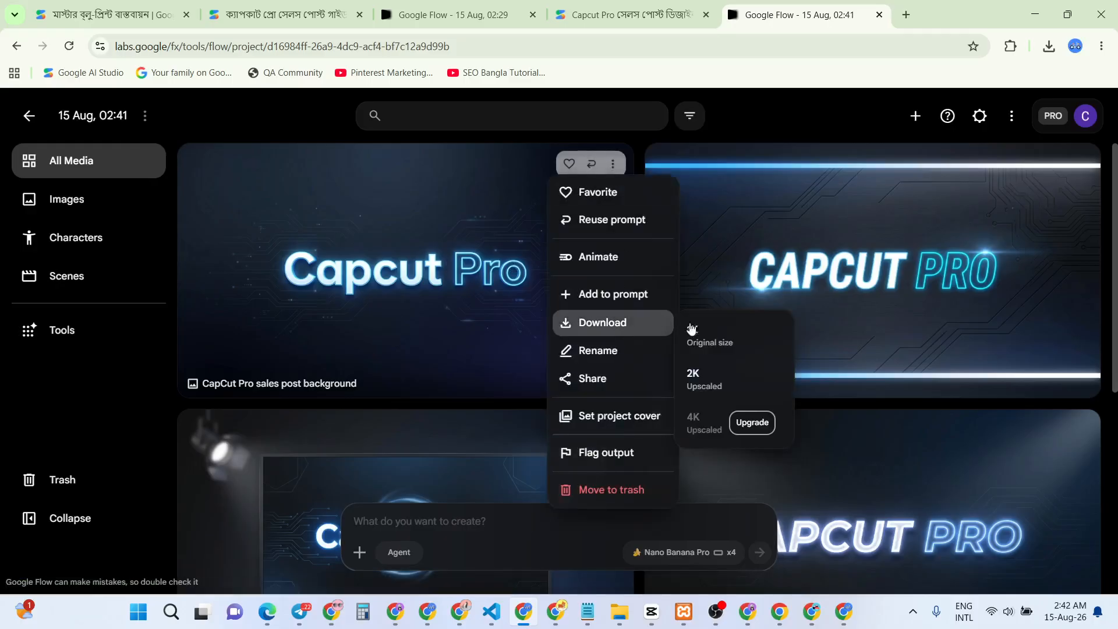
{"action": "left_click", "coordinate": [707, 332]}
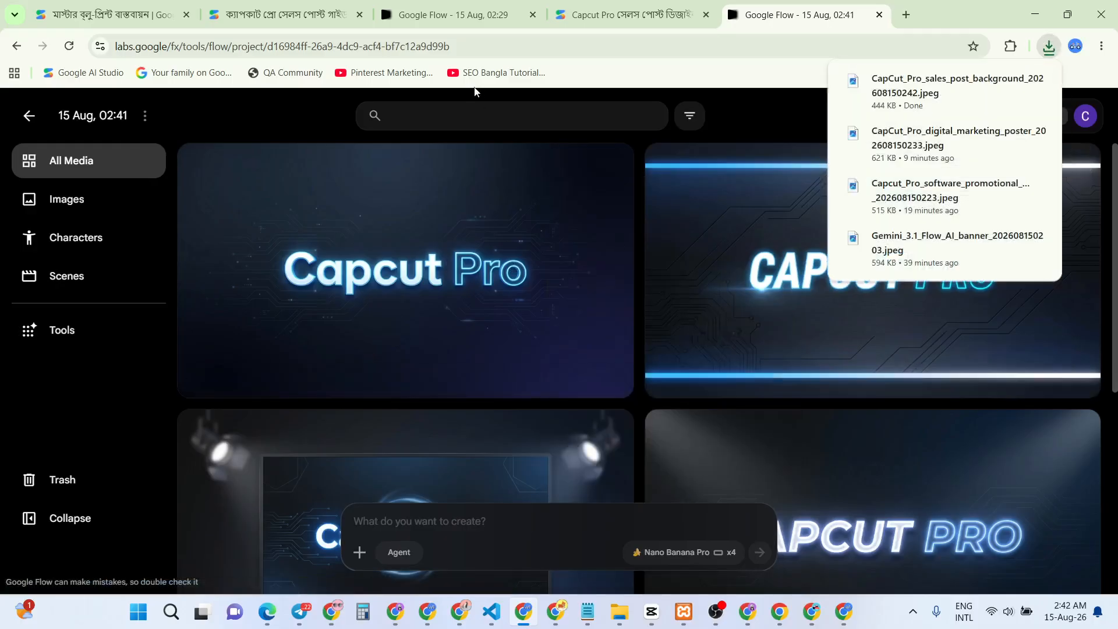
{"action": "mouse_move", "coordinate": [460, 611]}
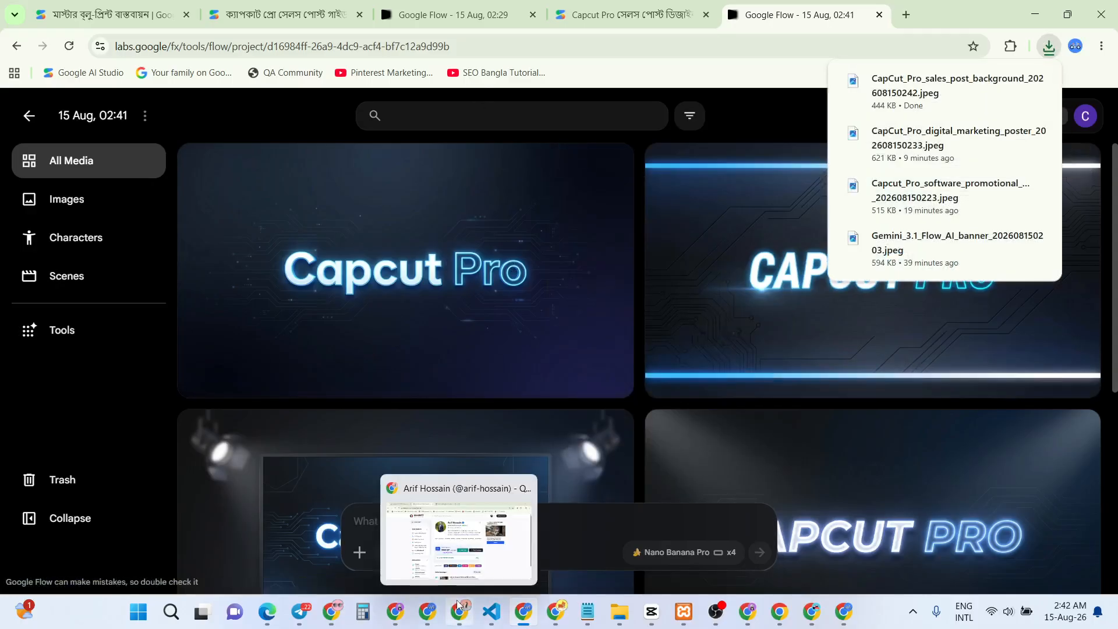
{"action": "left_click", "coordinate": [443, 536]}
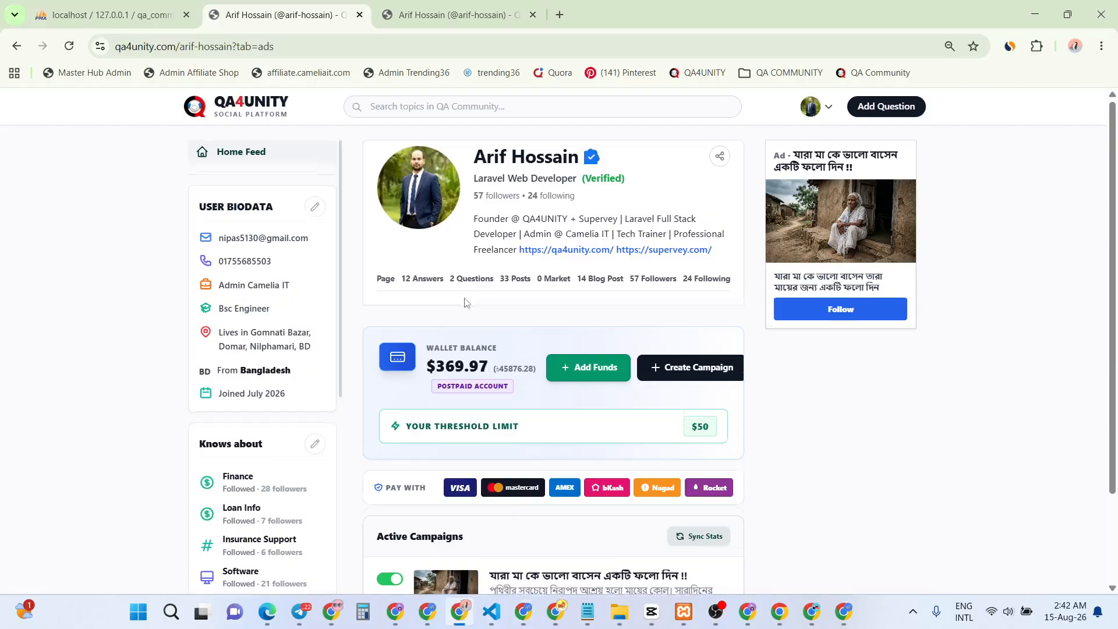
Open the Create New Campaign form using Create Campaign beside the wallet balance
{"action": "scroll", "coordinate": [465, 299], "scroll_direction": "down", "scroll_amount": 2}
{"action": "scroll", "coordinate": [524, 326], "scroll_direction": "up", "scroll_amount": 2}
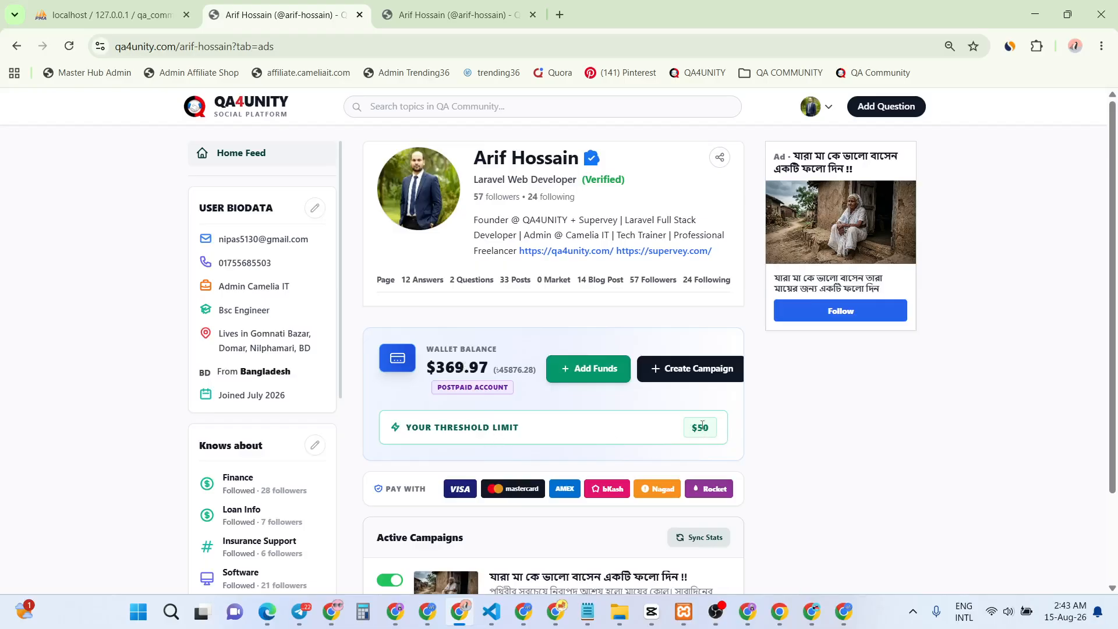
{"action": "left_click", "coordinate": [700, 369]}
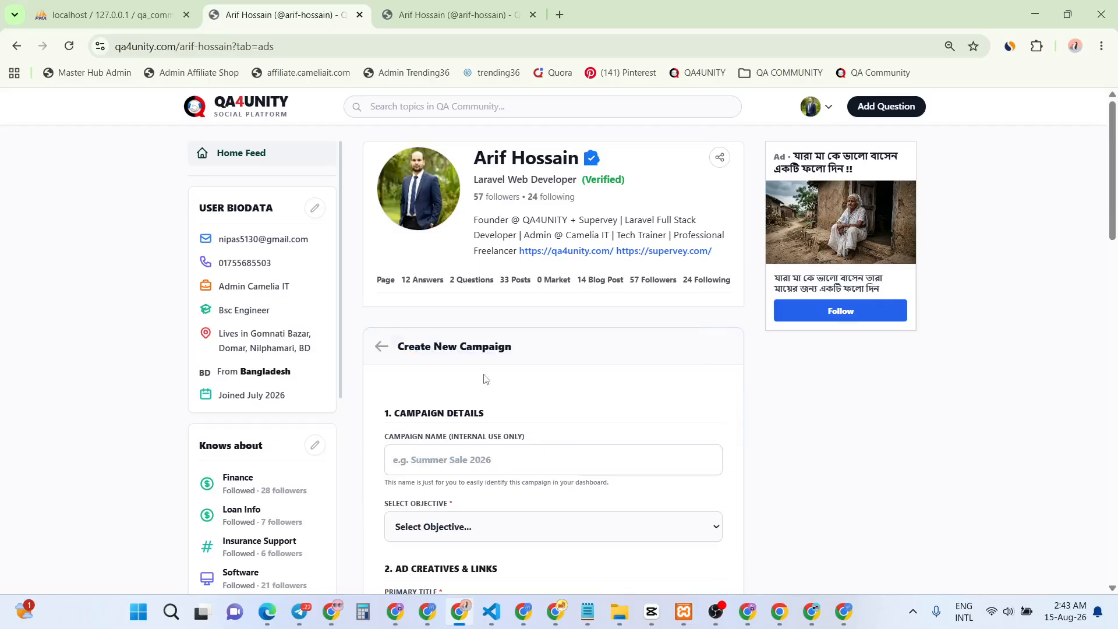
Enter 'Capcut Message Campaign' as the campaign name
{"action": "scroll", "coordinate": [439, 314], "scroll_direction": "down", "scroll_amount": 3}
{"action": "left_click", "coordinate": [439, 313]}
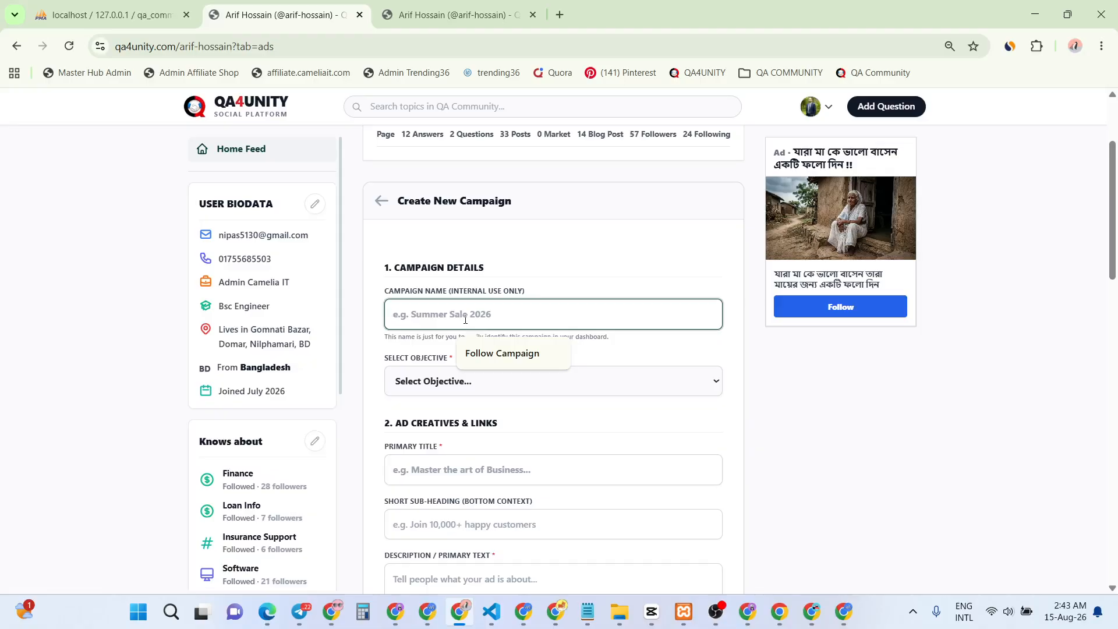
{"action": "type", "text": "আদ"}
{"action": "key", "text": "BackSpace"}
{"action": "key", "text": "BackSpace"}
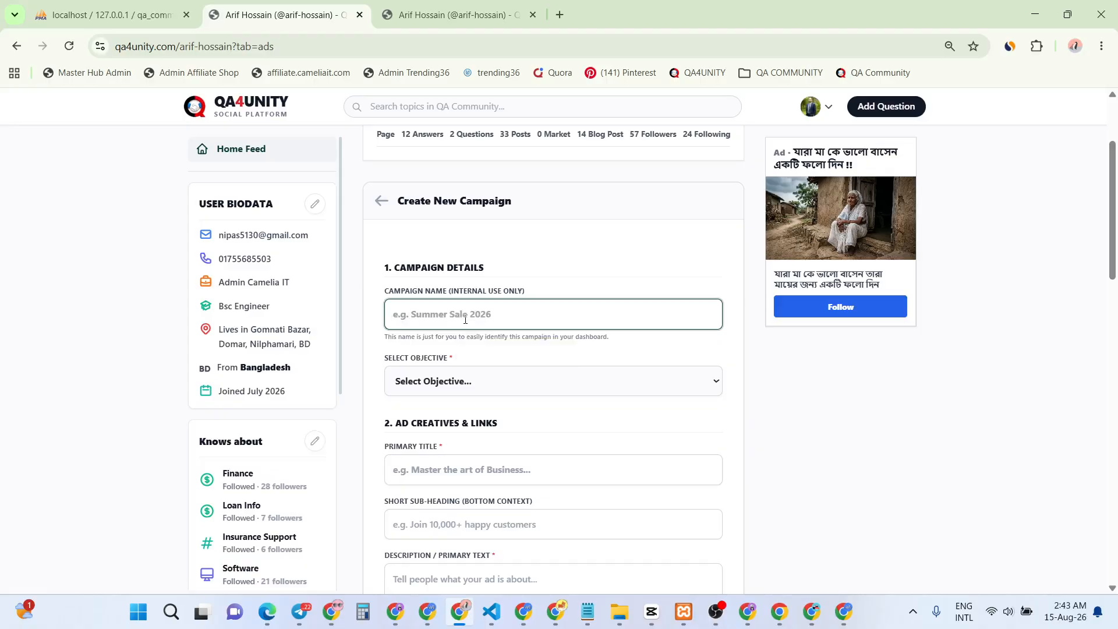
{"action": "type", "text": "Capcut"}
{"action": "type", "text": "Message Campaign"}
Set the campaign objective to WhatsApp Messages and return to the Google Flow window
{"action": "scroll", "coordinate": [473, 258], "scroll_direction": "down", "scroll_amount": 1}
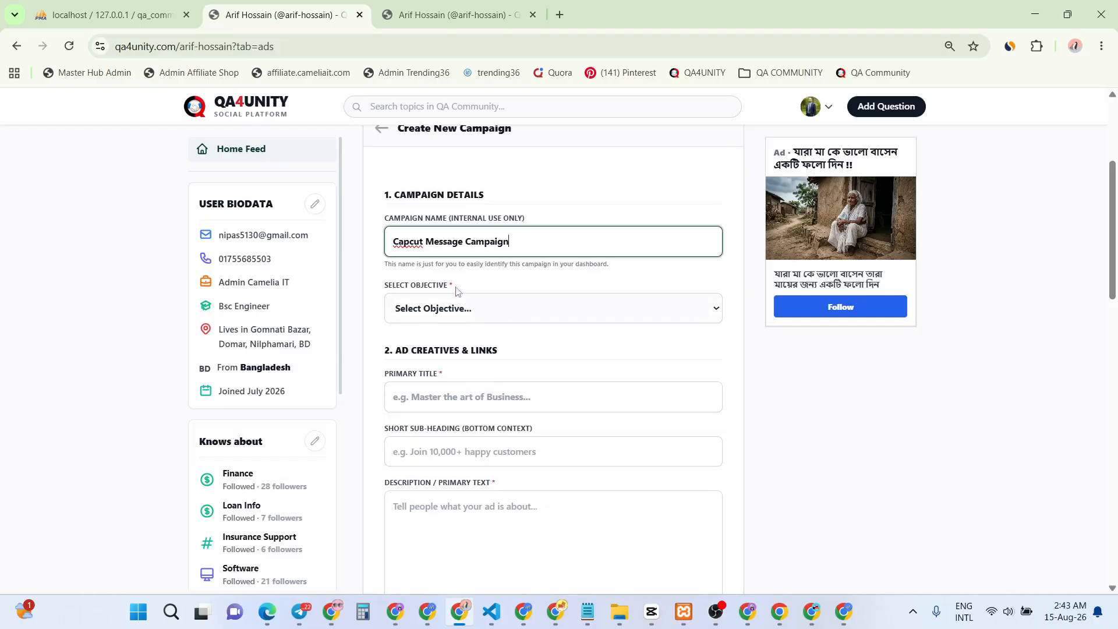
{"action": "left_click", "coordinate": [476, 315]}
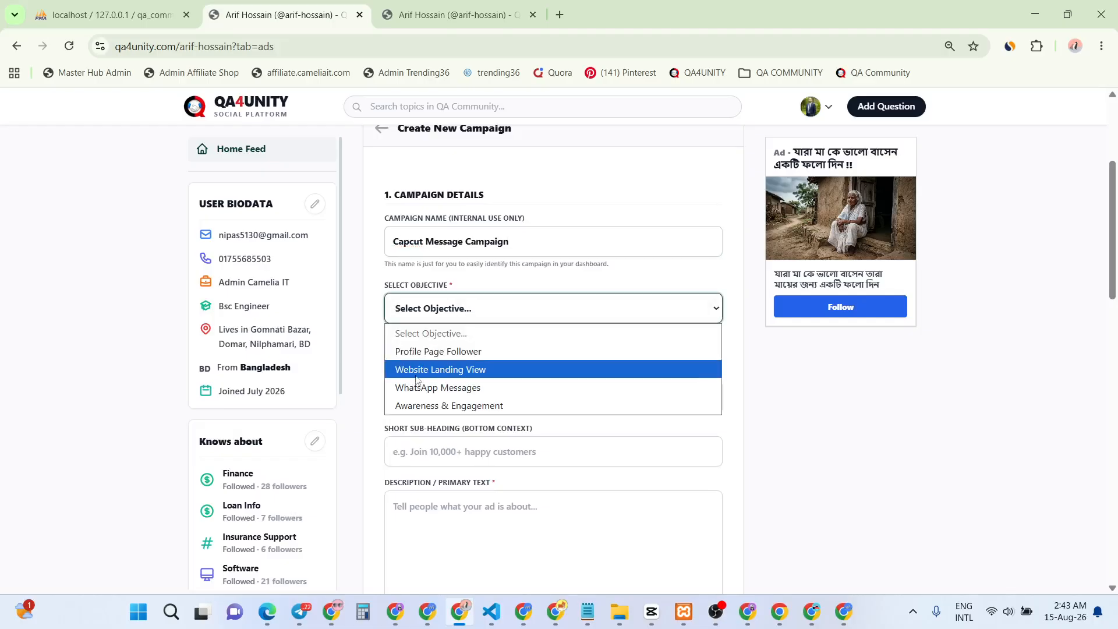
{"action": "left_click", "coordinate": [464, 393]}
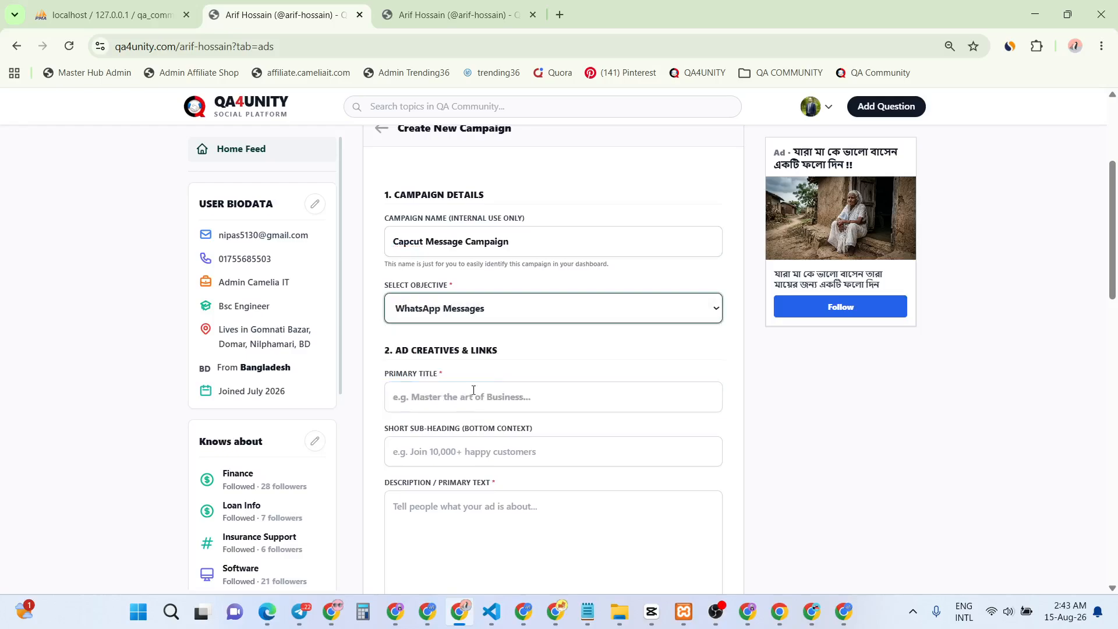
{"action": "scroll", "coordinate": [460, 379], "scroll_direction": "down", "scroll_amount": 1}
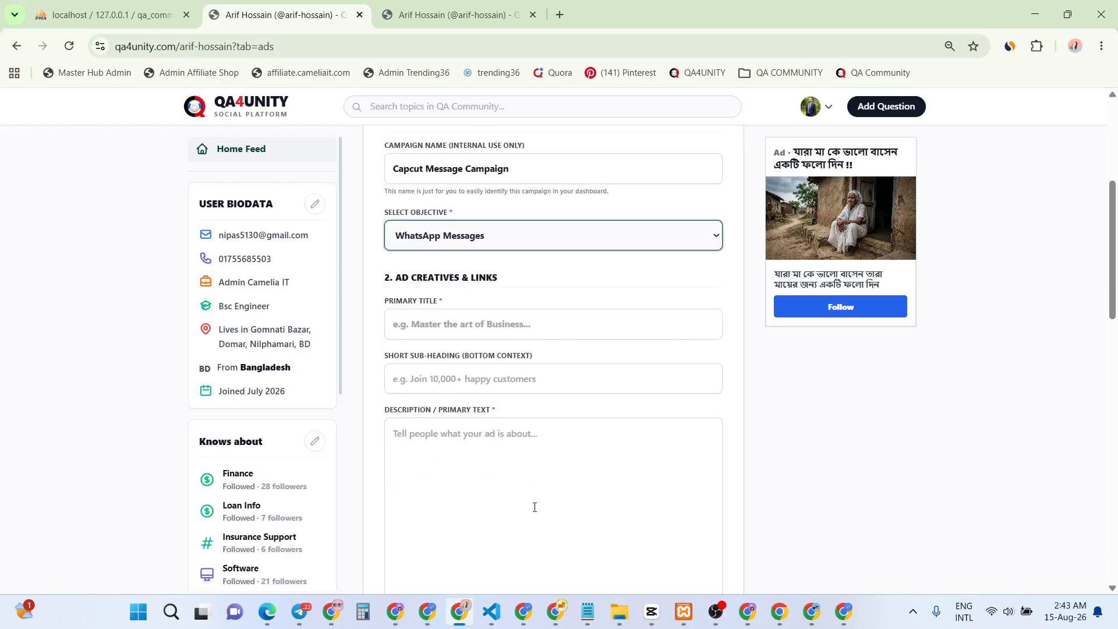
{"action": "left_click", "coordinate": [523, 612]}
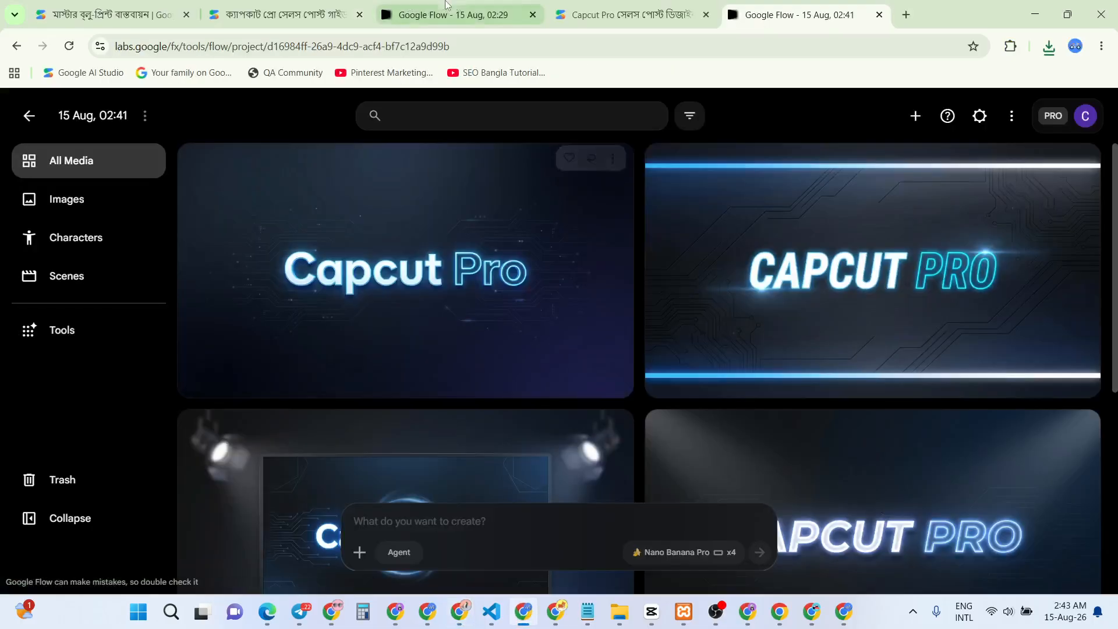
Copy the Bengali title from the Capcut Pro AI Studio conversation into the ad's primary title
{"action": "left_click", "coordinate": [595, 18]}
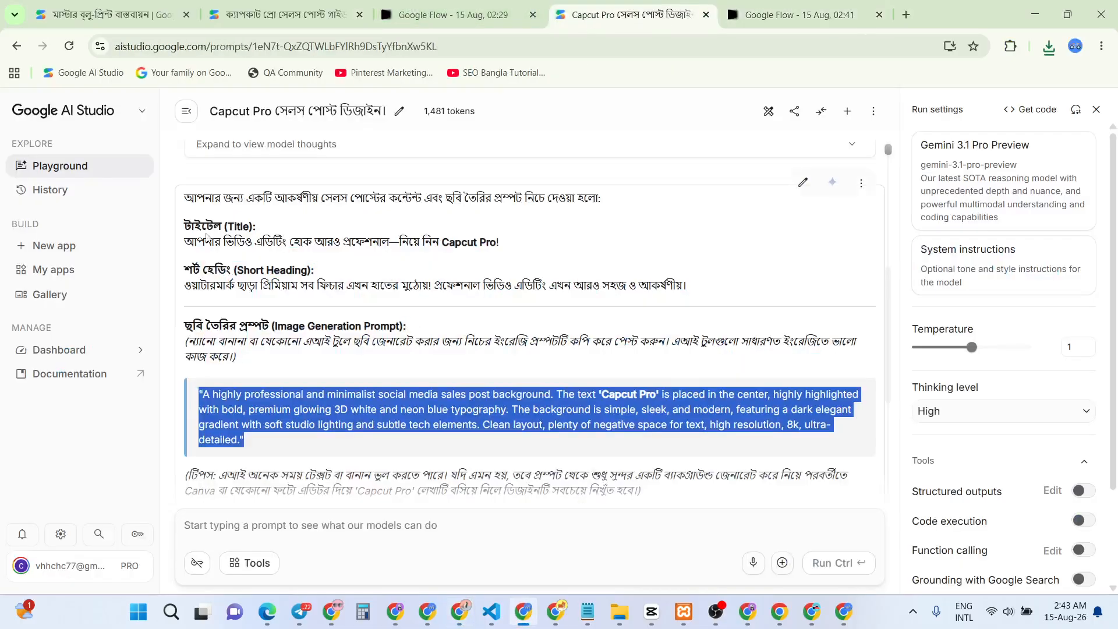
{"action": "left_click_drag", "start_coordinate": [184, 242], "coordinate": [513, 251]}
{"action": "key", "text": "ctrl+c"}
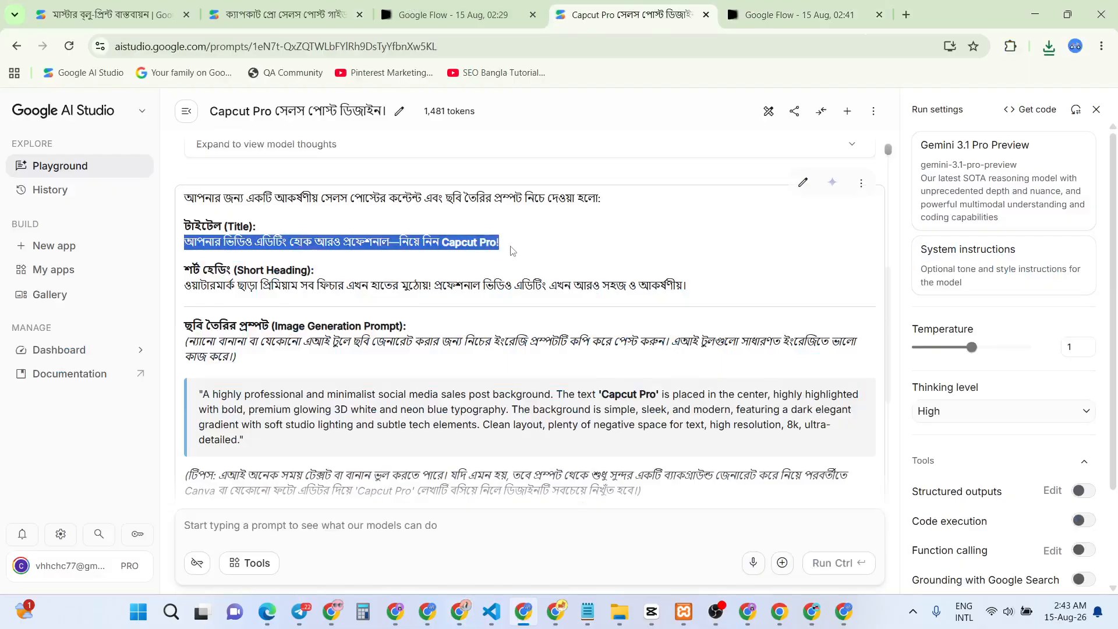
{"action": "key", "text": "alt+Tab"}
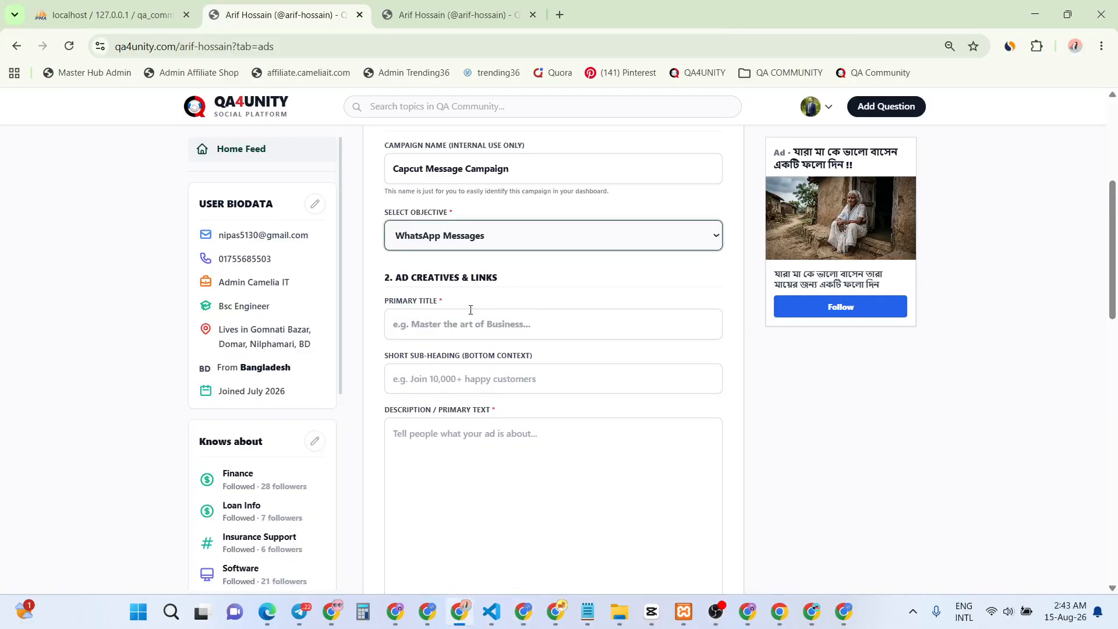
{"action": "left_click", "coordinate": [427, 320]}
{"action": "key", "text": "ctrl+v"}
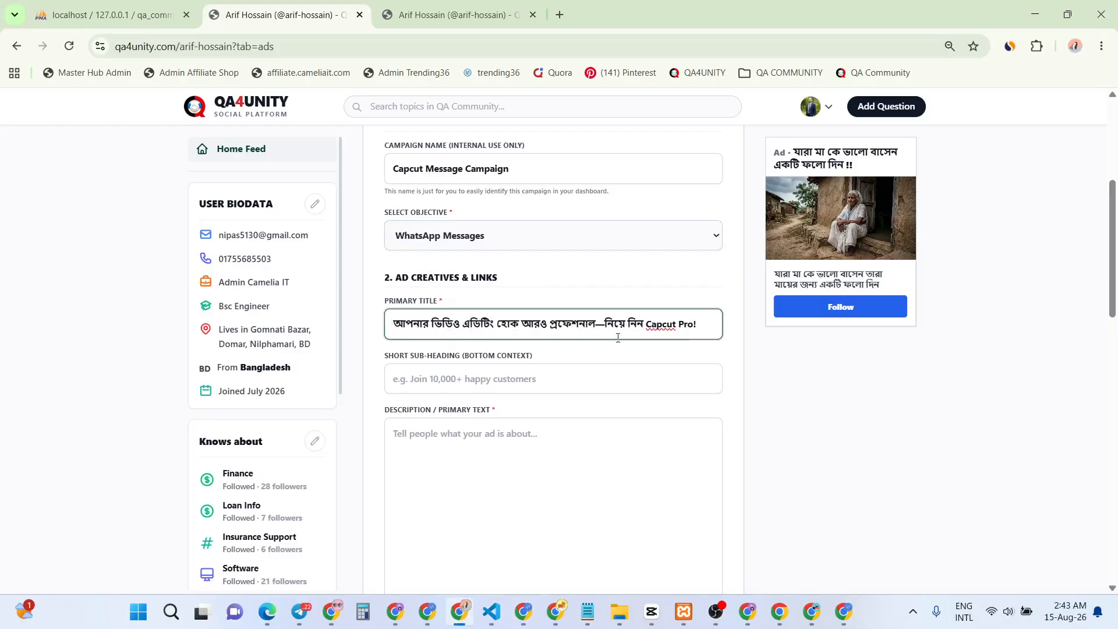
Paste AI Studio's Short Heading sentence into the ad's short sub-heading field
{"action": "left_click", "coordinate": [493, 380]}
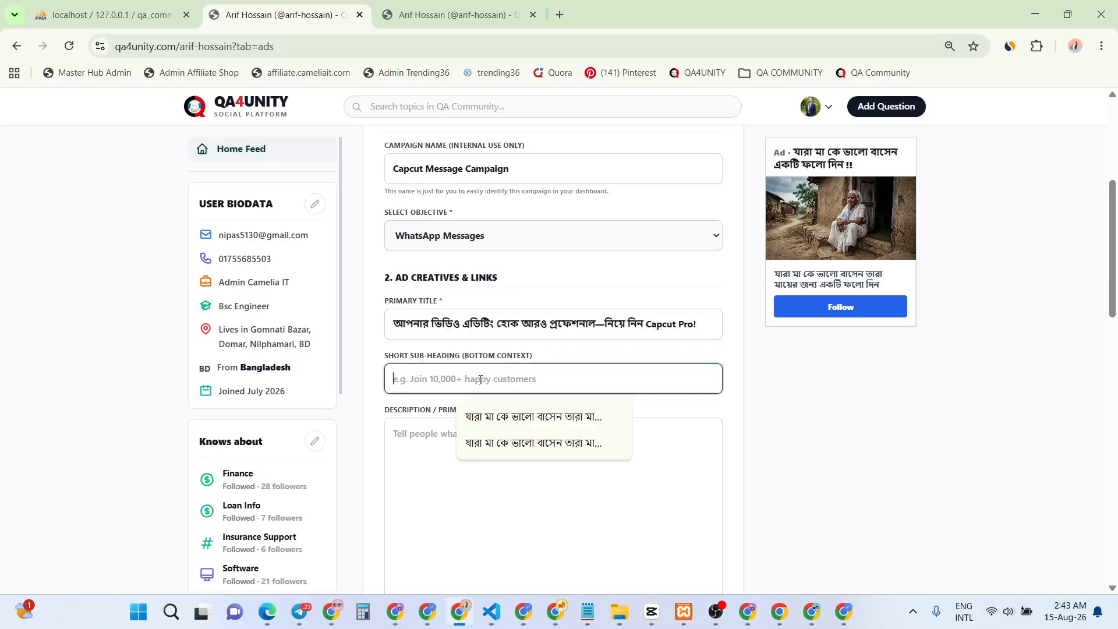
{"action": "key", "text": "alt+Tab"}
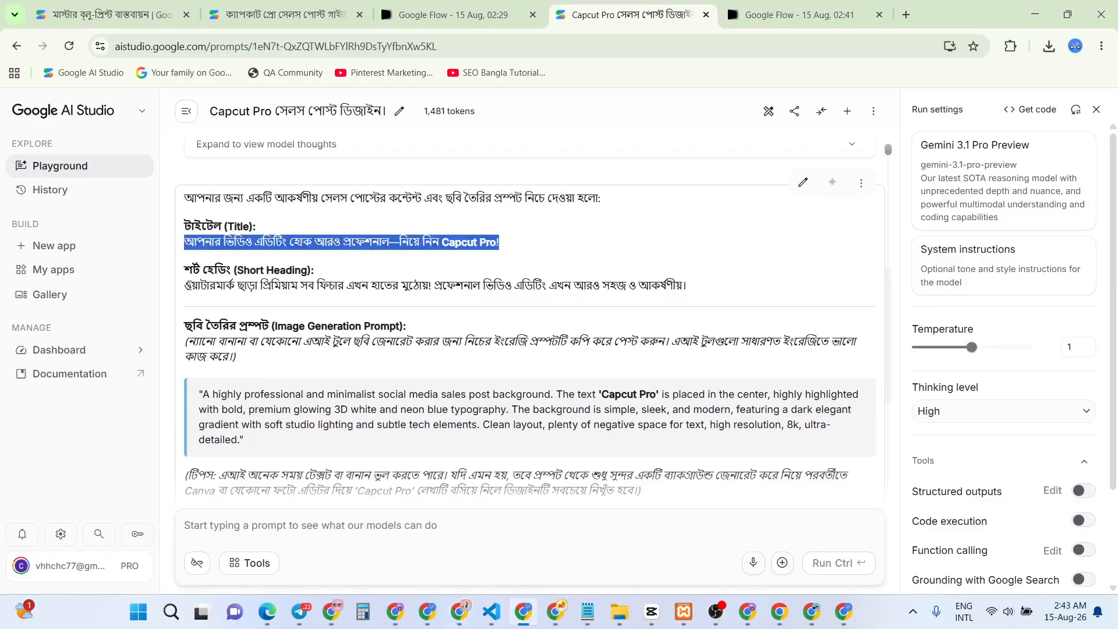
{"action": "left_click_drag", "start_coordinate": [191, 285], "coordinate": [692, 294]}
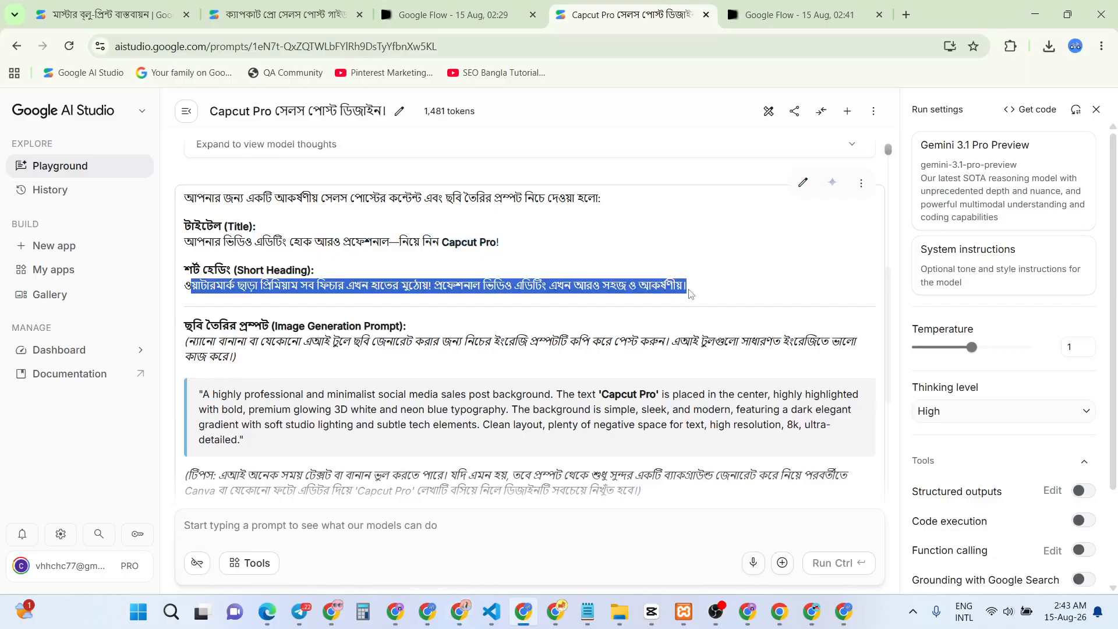
{"action": "key", "text": "alt+Tab"}
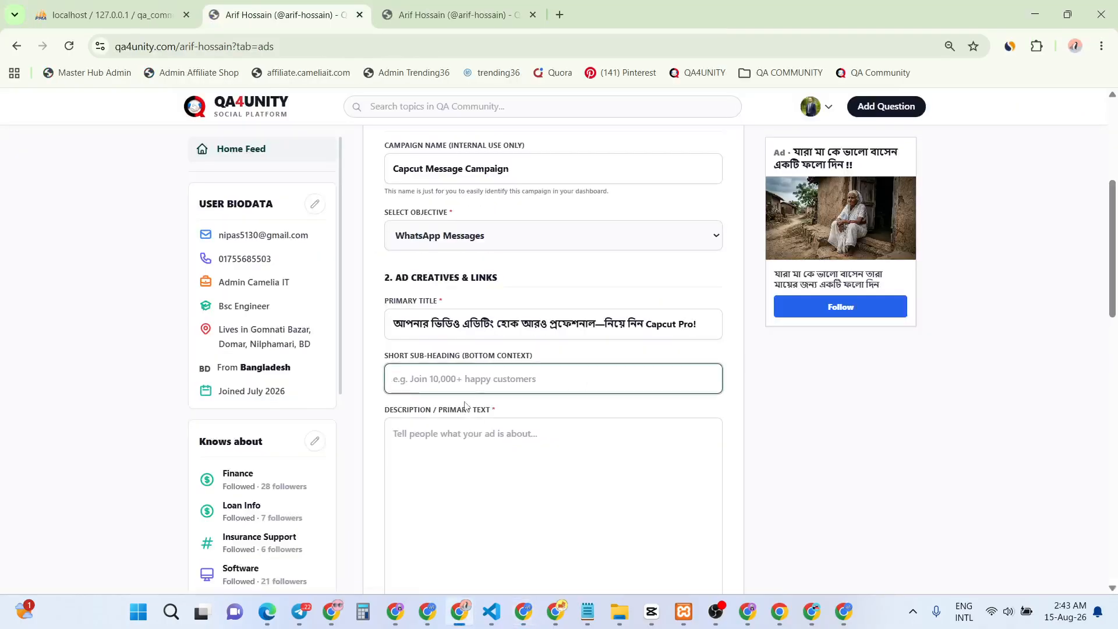
{"action": "type", "text": "ওয়াটারমার্ক ছাড়া প্রিমিয়াম সব ফিচার এখন হাতের মুঠোয়! প্রফেশনাল ভিডিও এডিটিং এখন আরও সহজ ও আকর্ষণীয়।"}
{"action": "left_click", "coordinate": [467, 410]}
{"action": "key", "text": "alt+Tab"}
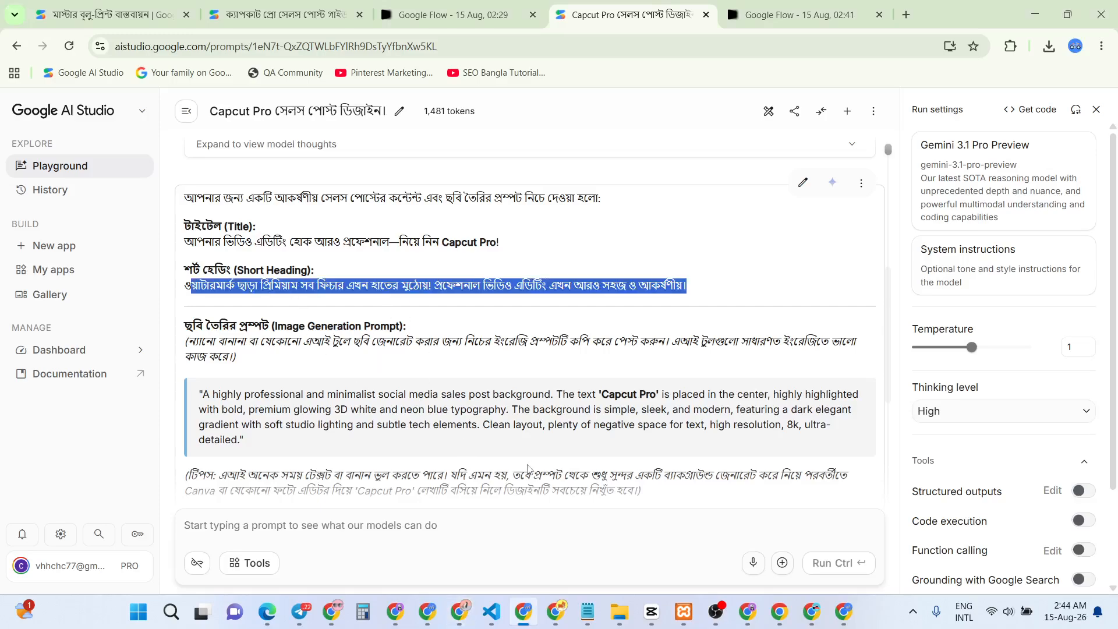
{"action": "left_click", "coordinate": [589, 611]}
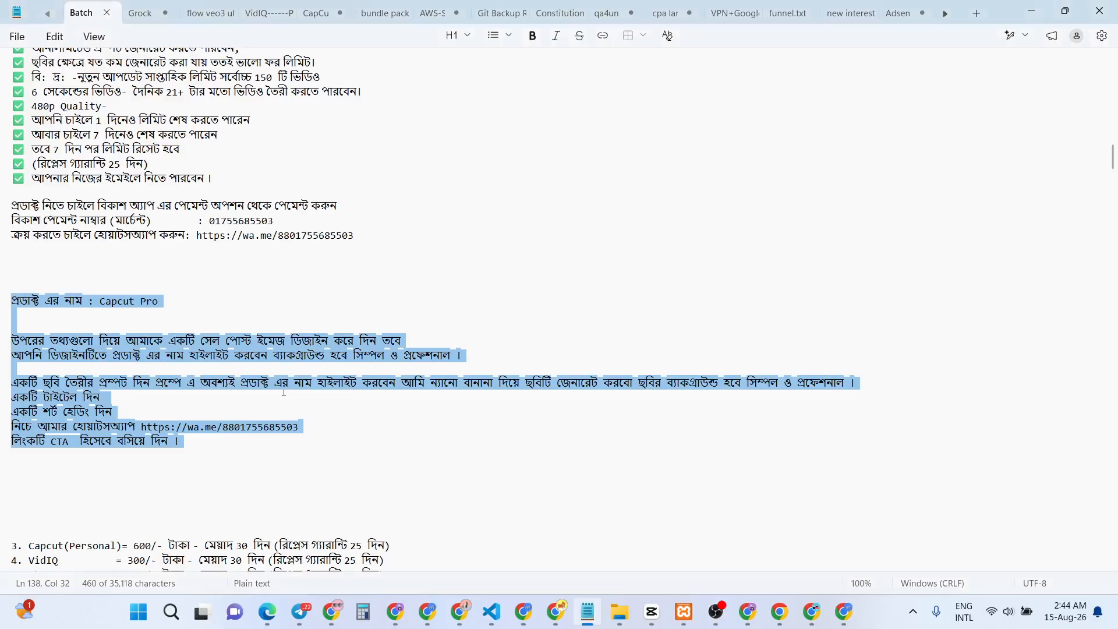
Copy the four CapCut Pro feature lines, from free Canva Pro through mobile-and-computer, from the notes
{"action": "scroll", "coordinate": [191, 278], "scroll_direction": "up", "scroll_amount": 9}
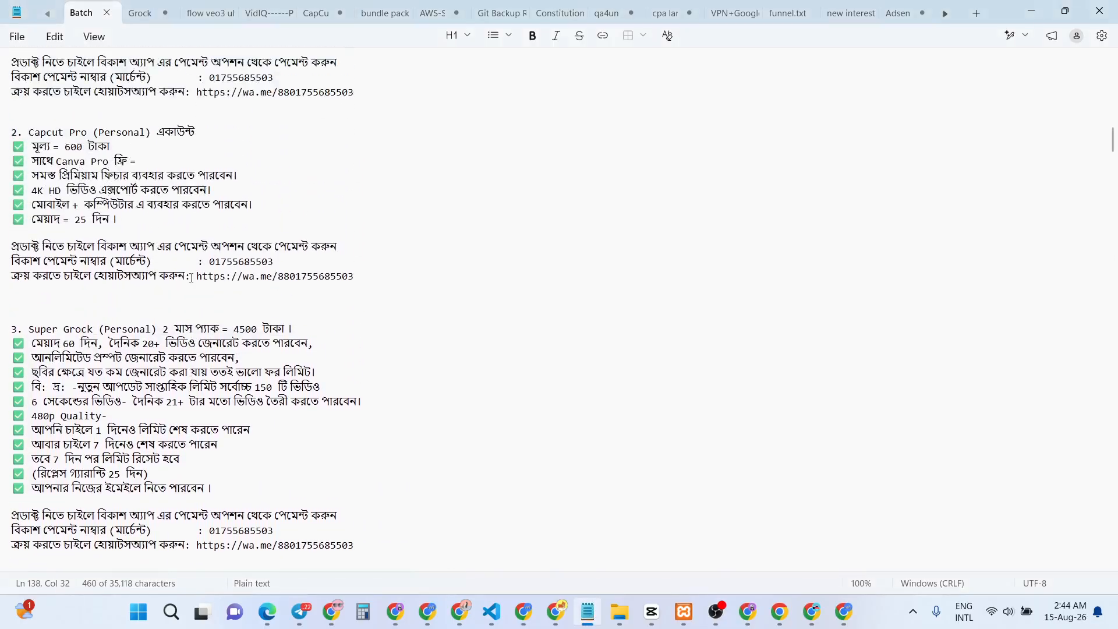
{"action": "scroll", "coordinate": [191, 278], "scroll_direction": "up", "scroll_amount": 1}
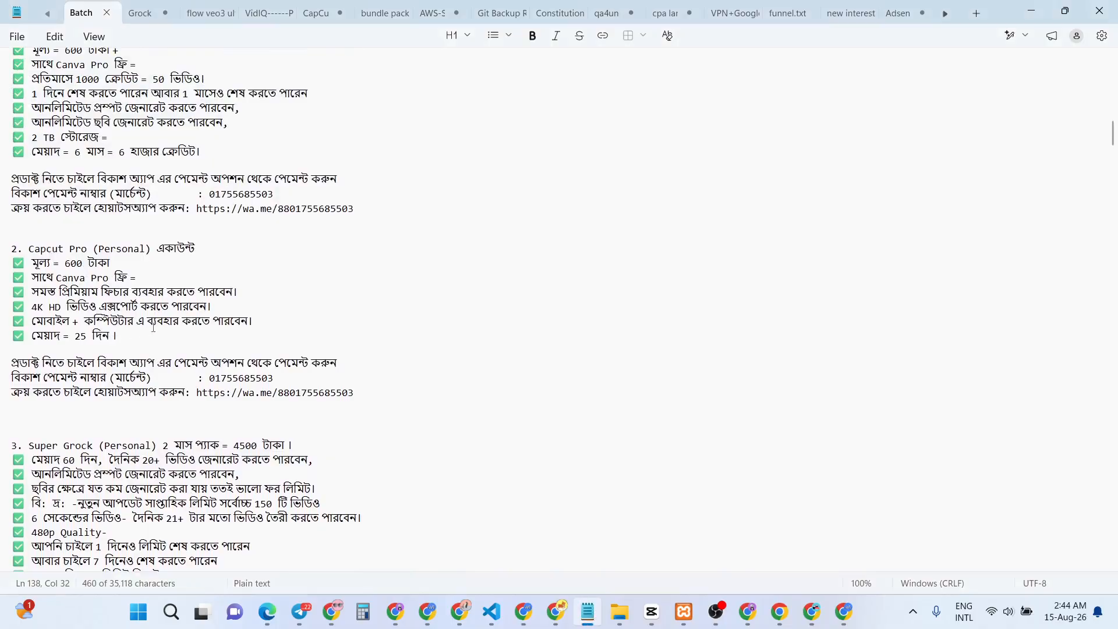
{"action": "left_click_drag", "start_coordinate": [256, 321], "coordinate": [66, 308]}
{"action": "left_click", "coordinate": [113, 259]}
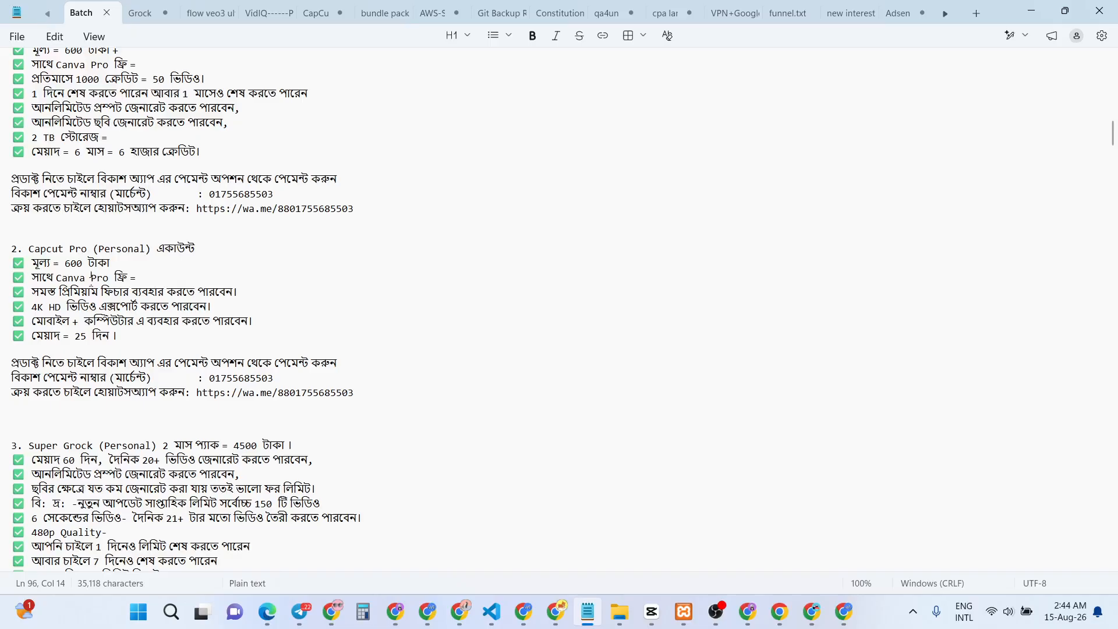
{"action": "left_click_drag", "start_coordinate": [114, 260], "coordinate": [27, 264]}
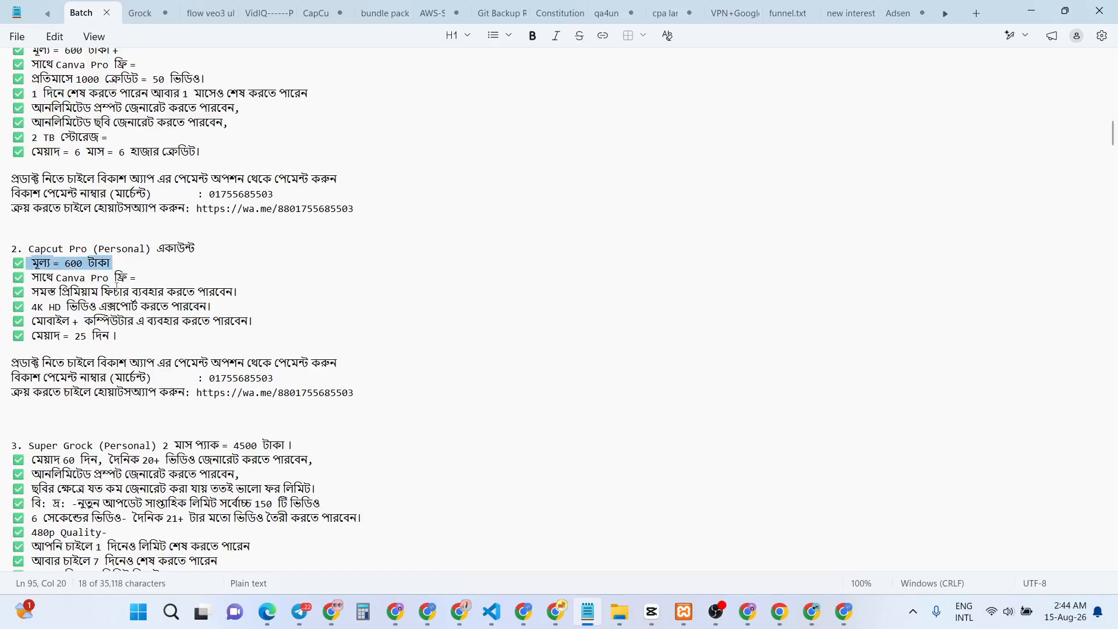
{"action": "left_click", "coordinate": [144, 277]}
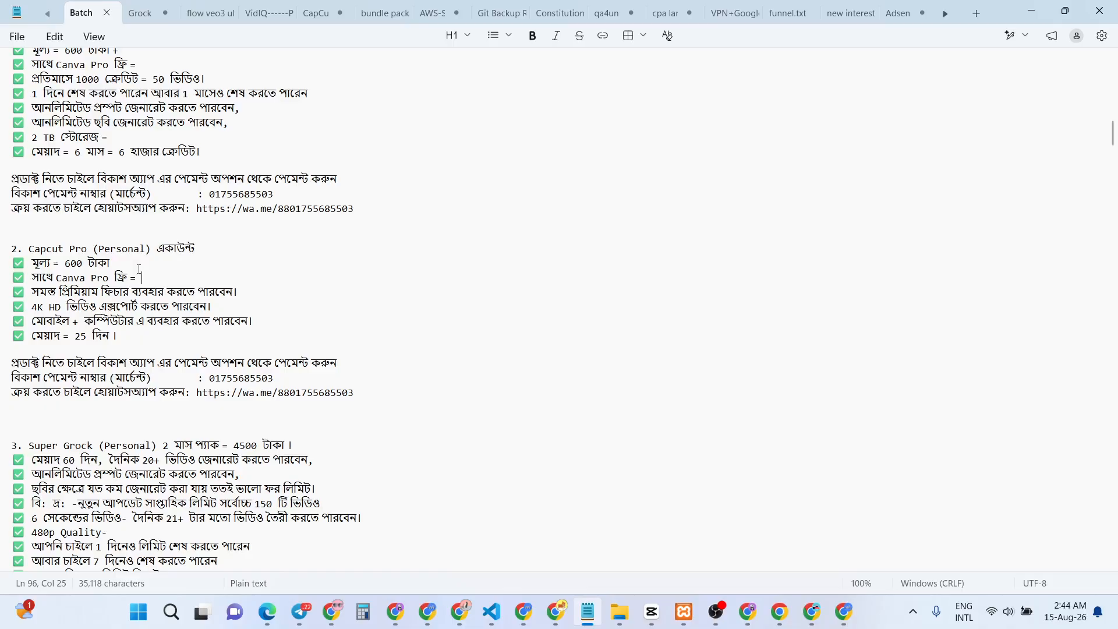
{"action": "left_click", "coordinate": [238, 321]}
{"action": "left_click_drag", "start_coordinate": [268, 322], "coordinate": [9, 276]}
{"action": "key", "text": "ctrl+c"}
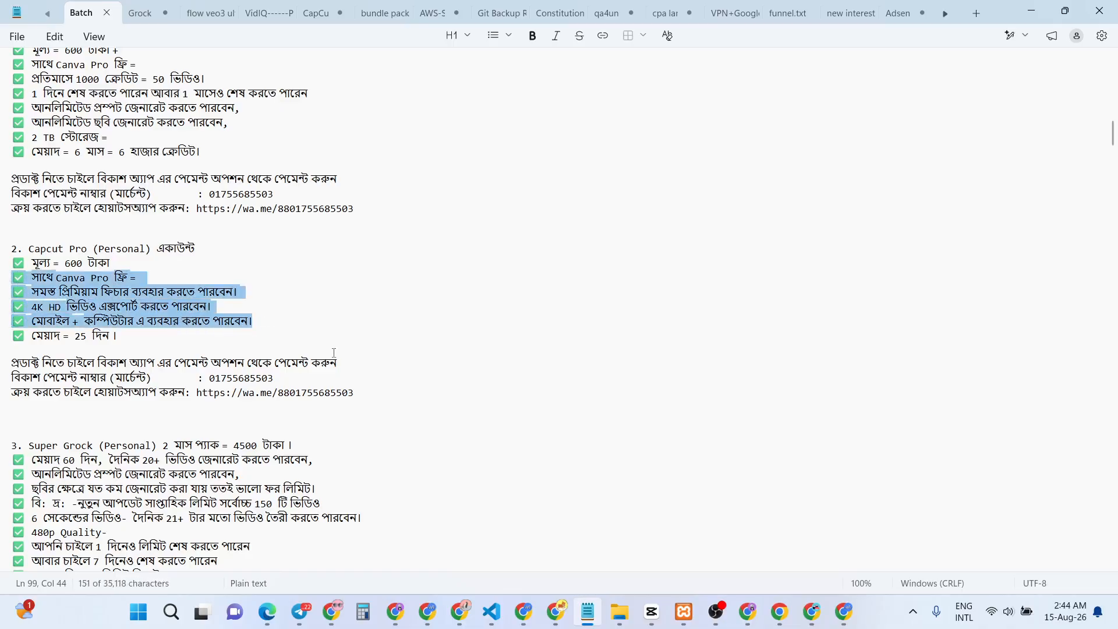
{"action": "key", "text": "alt+Tab"}
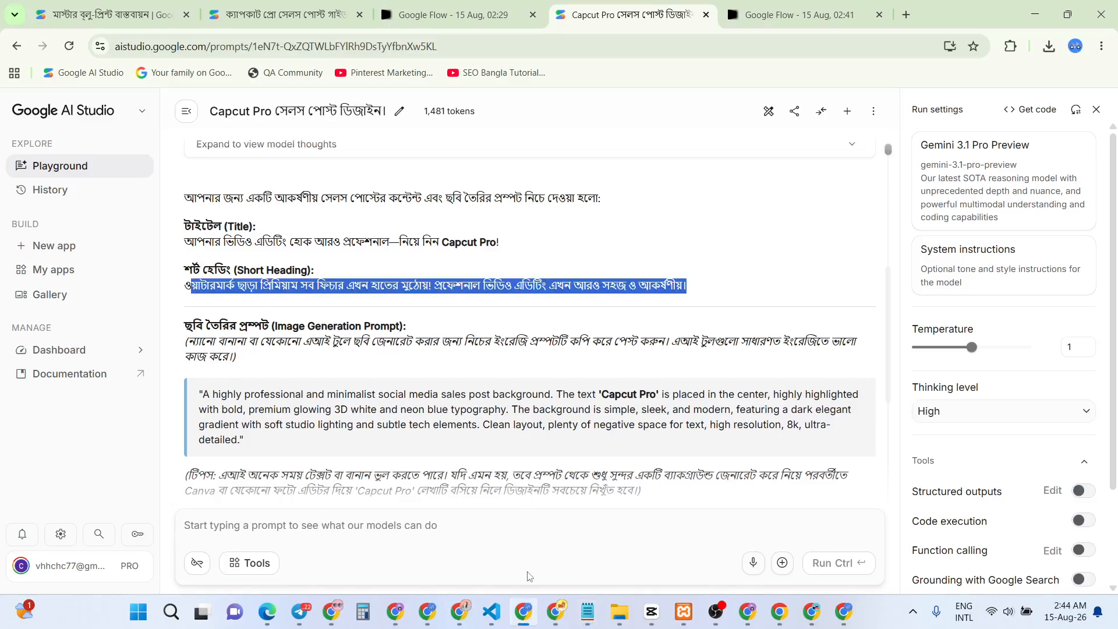
Paste the four CapCut Pro feature lines into the ad description
{"action": "left_click", "coordinate": [460, 610]}
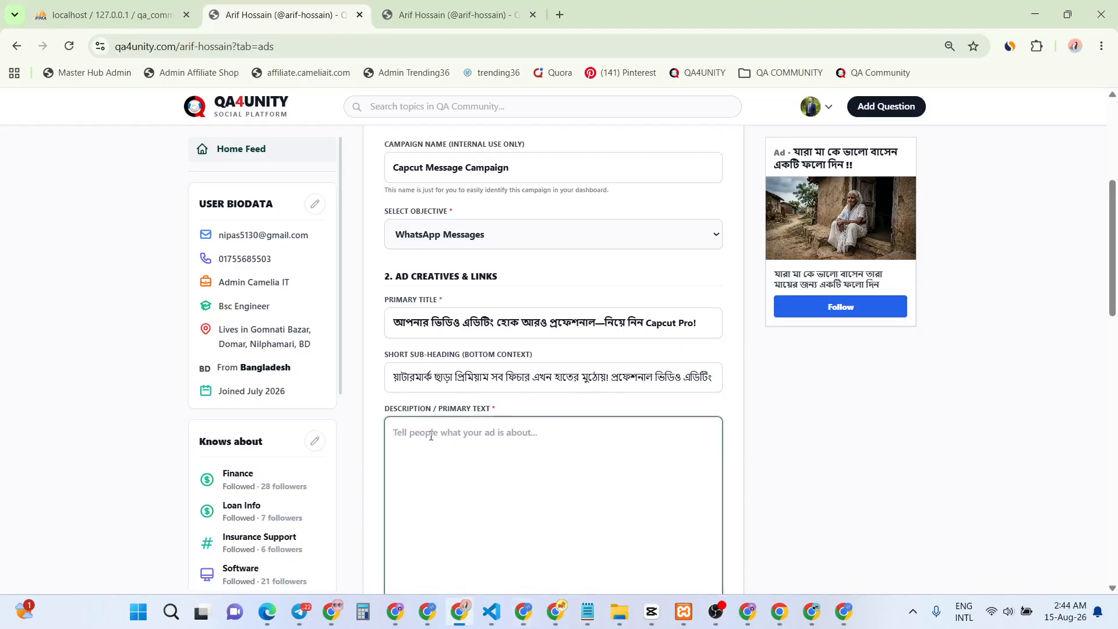
{"action": "scroll", "coordinate": [431, 436], "scroll_direction": "down", "scroll_amount": 1}
{"action": "key", "text": "ctrl+v"}
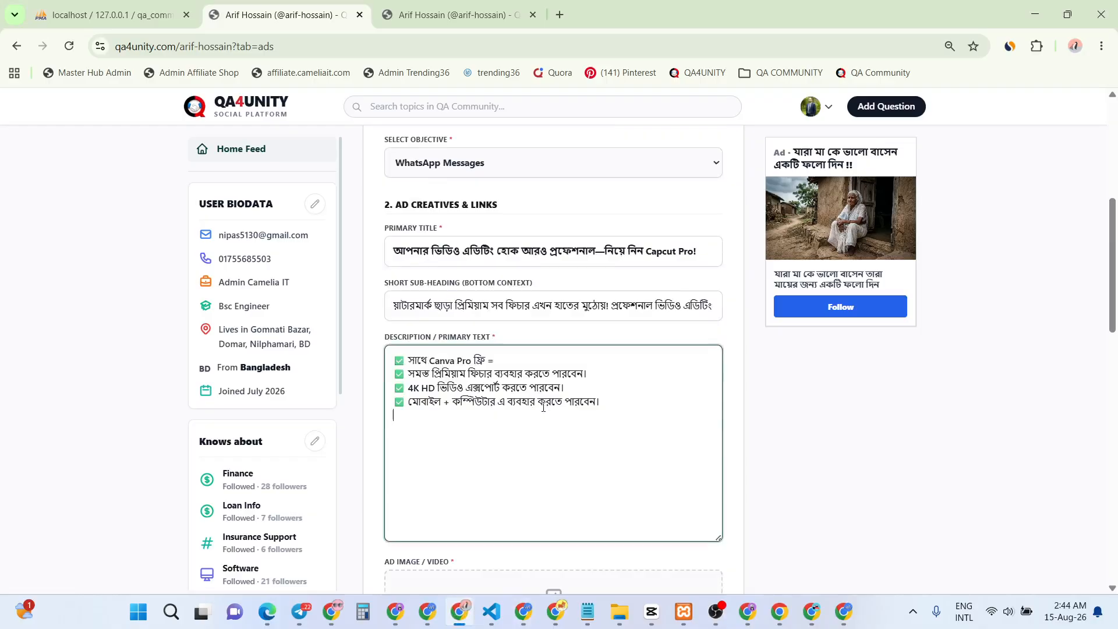
{"action": "left_click_drag", "start_coordinate": [495, 364], "coordinate": [419, 364]}
{"action": "left_click", "coordinate": [483, 365]}
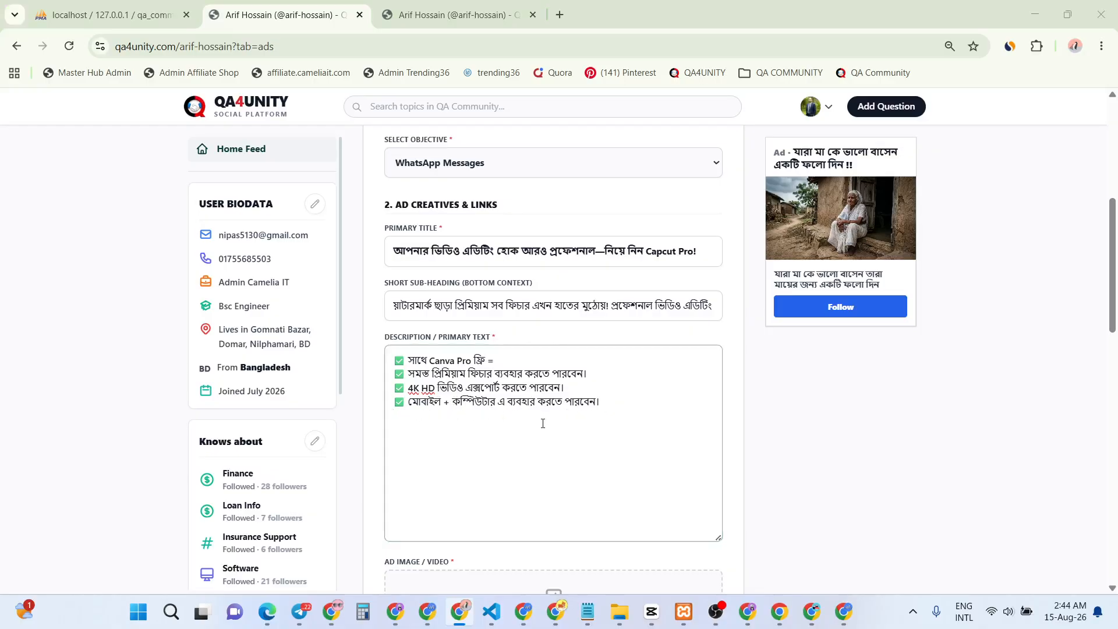
Add ও at the start of the short sub-heading to complete its first word
{"action": "key", "text": "alt+Tab"}
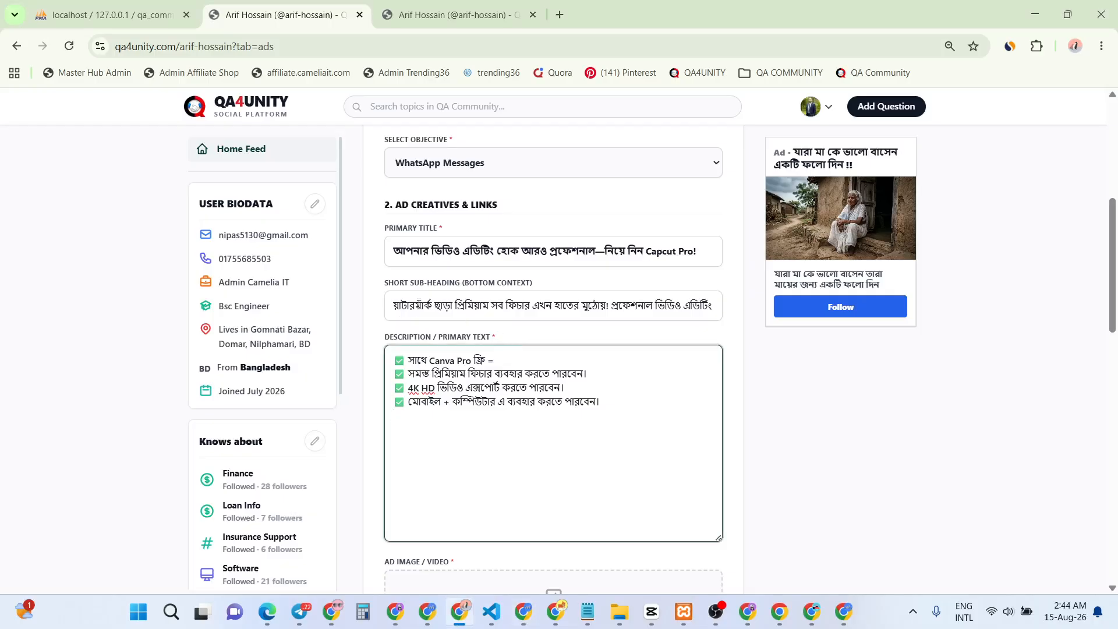
{"action": "left_click", "coordinate": [401, 304]}
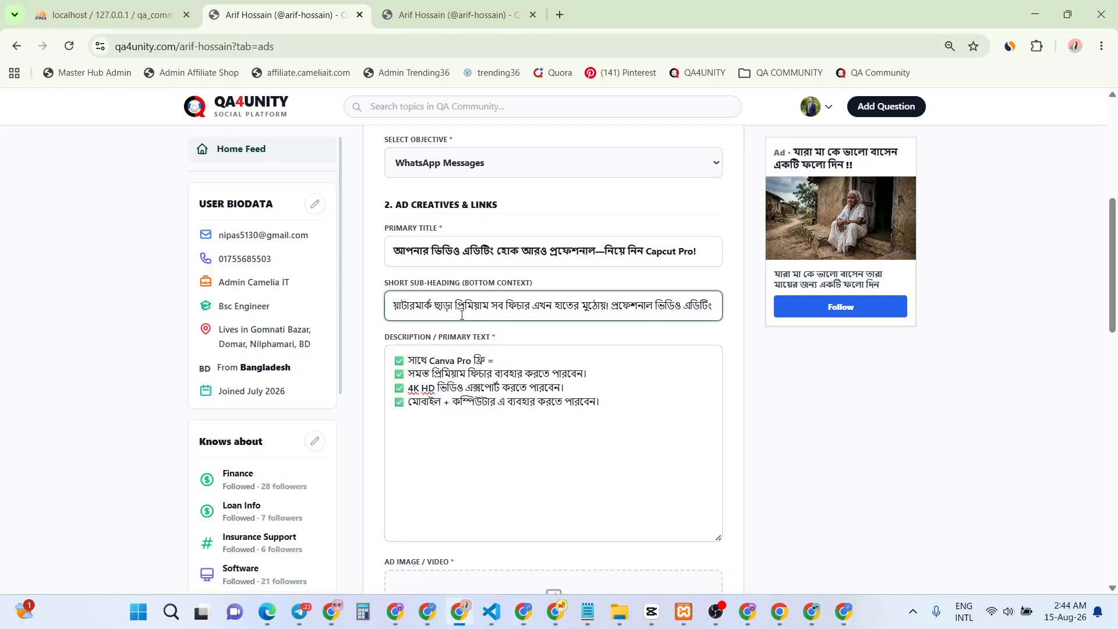
{"action": "type", "text": "x"}
{"action": "key", "text": "BackSpace"}
{"action": "type", "text": "ও"}
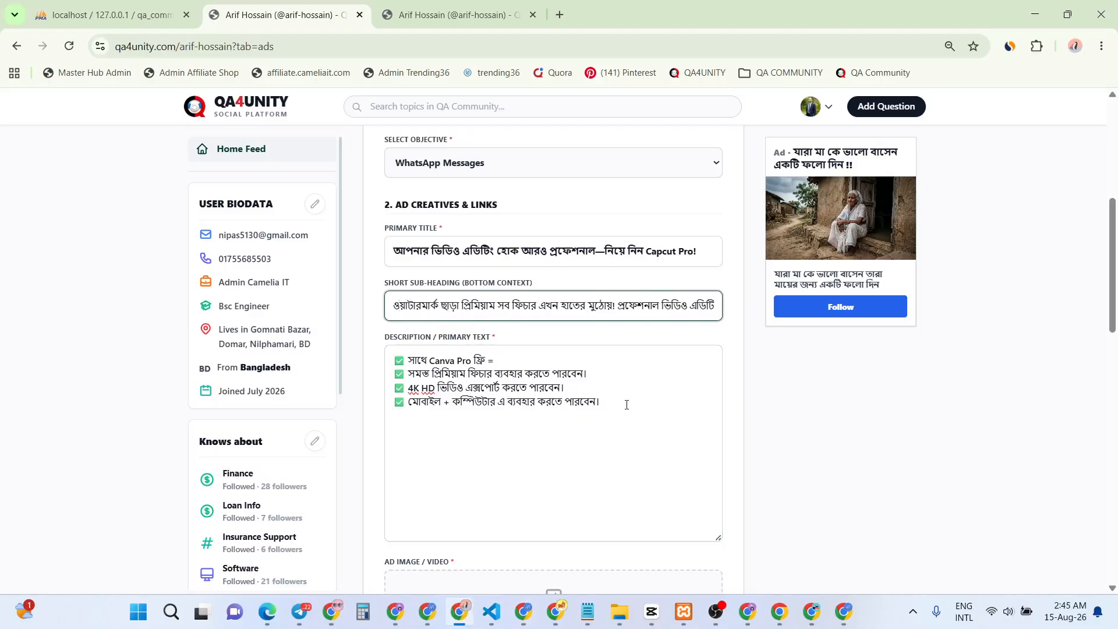
Open the Ad Image upload zone to choose the ad media file
{"action": "left_click", "coordinate": [626, 404]}
{"action": "scroll", "coordinate": [600, 438], "scroll_direction": "down", "scroll_amount": 4}
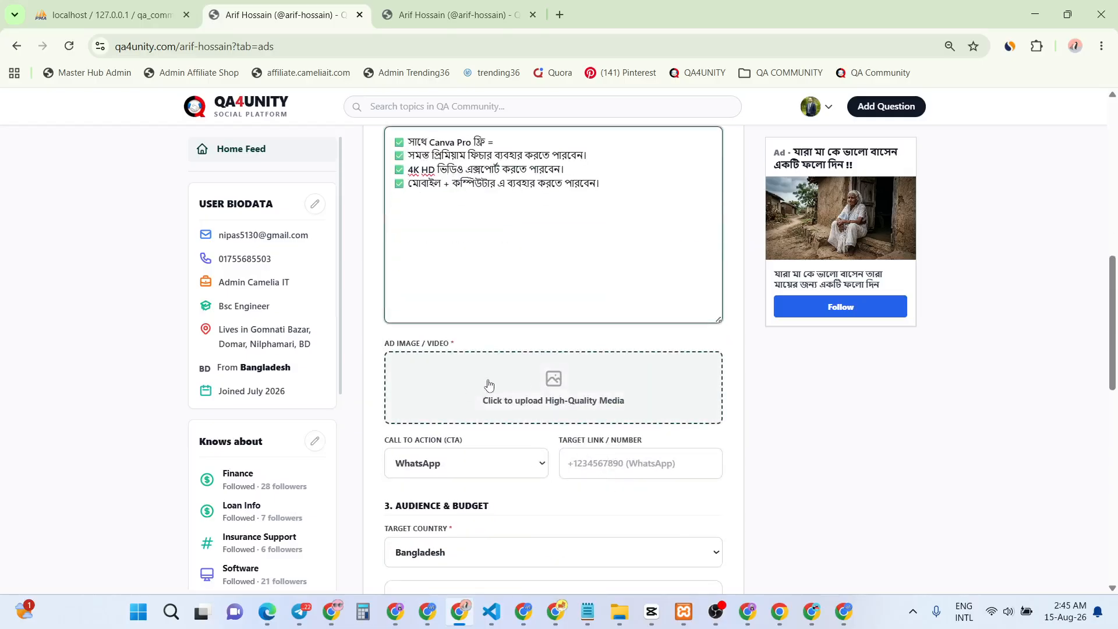
{"action": "left_click", "coordinate": [495, 384]}
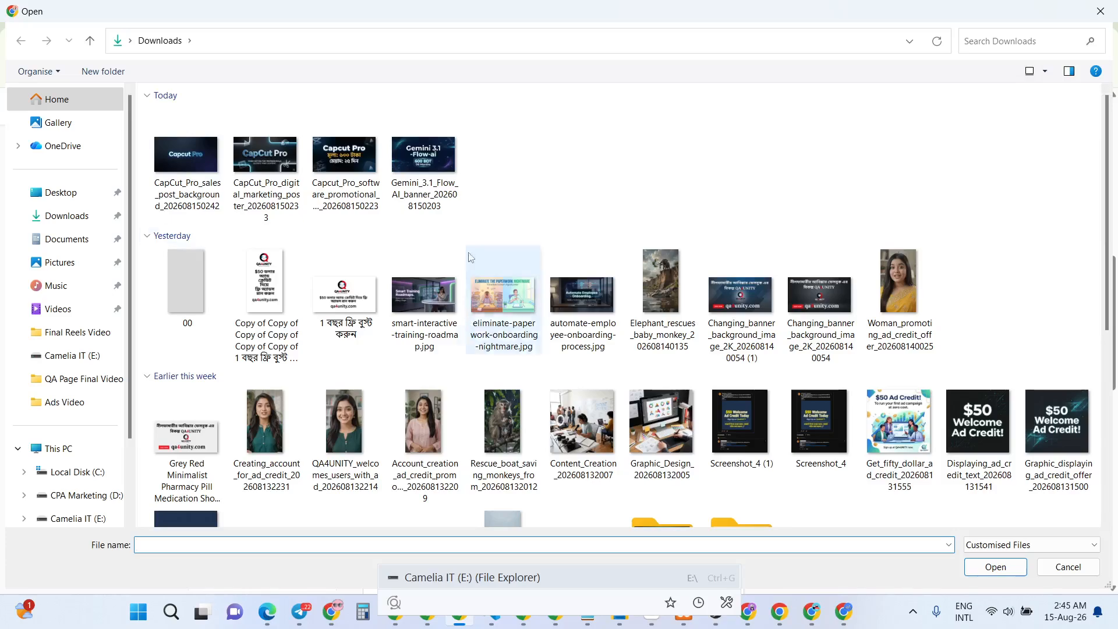
{"action": "left_click", "coordinate": [184, 169]}
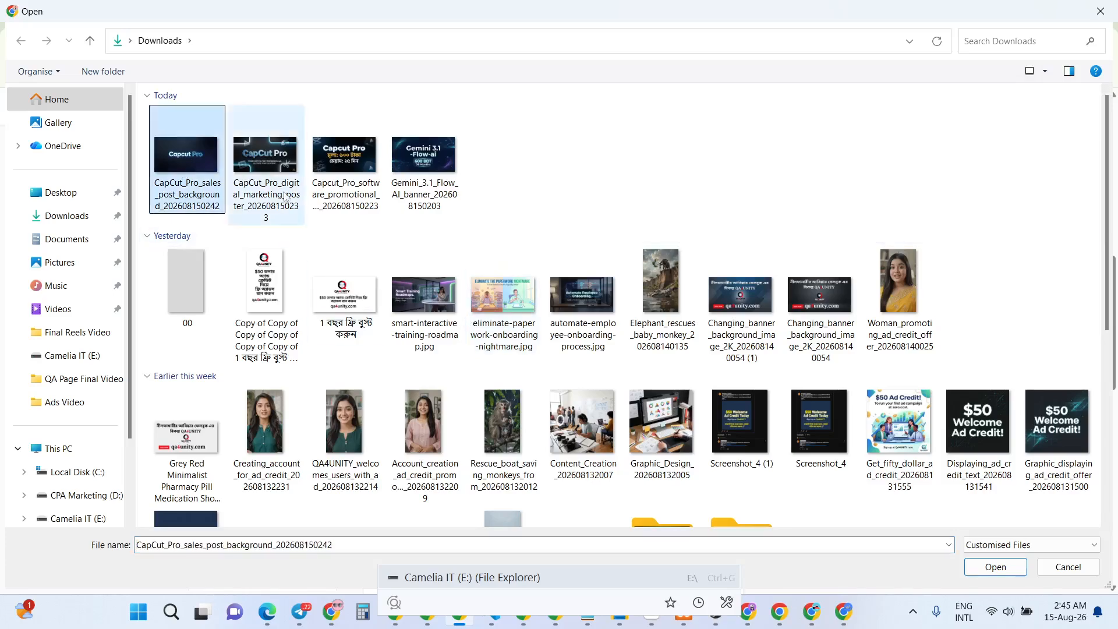
{"action": "left_click", "coordinate": [1000, 563]}
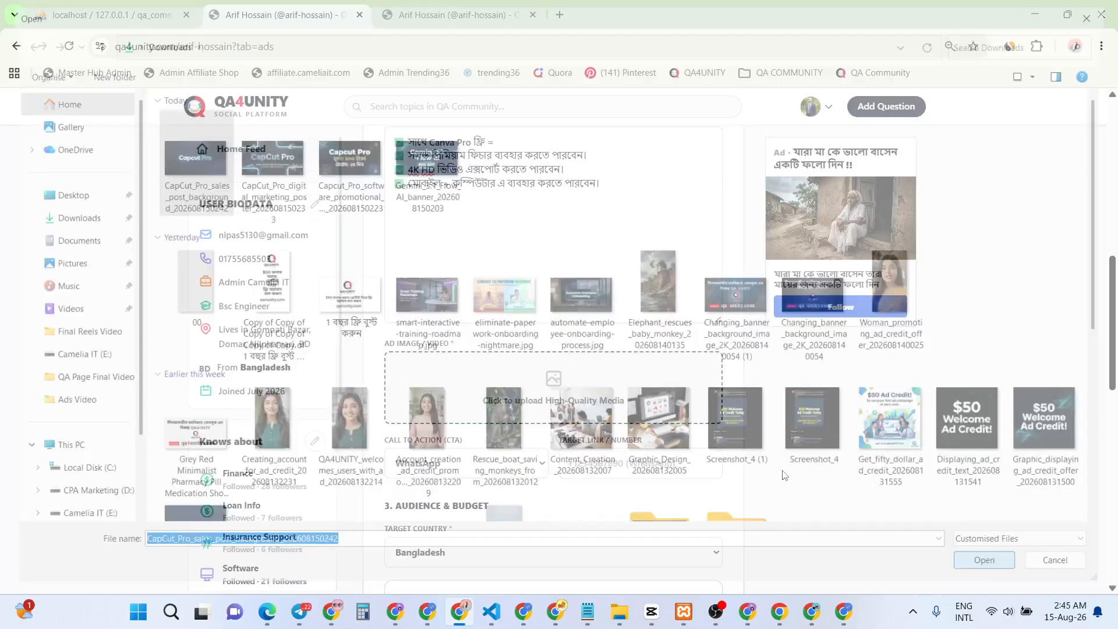
{"action": "scroll", "coordinate": [588, 410], "scroll_direction": "down", "scroll_amount": 2}
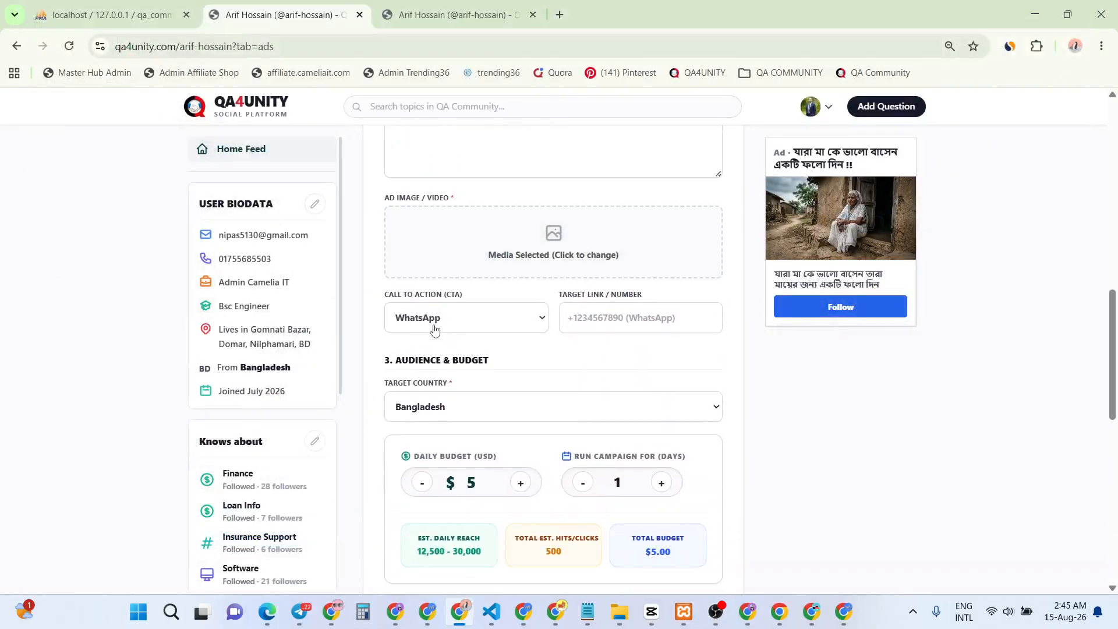
{"action": "left_click", "coordinate": [455, 322]}
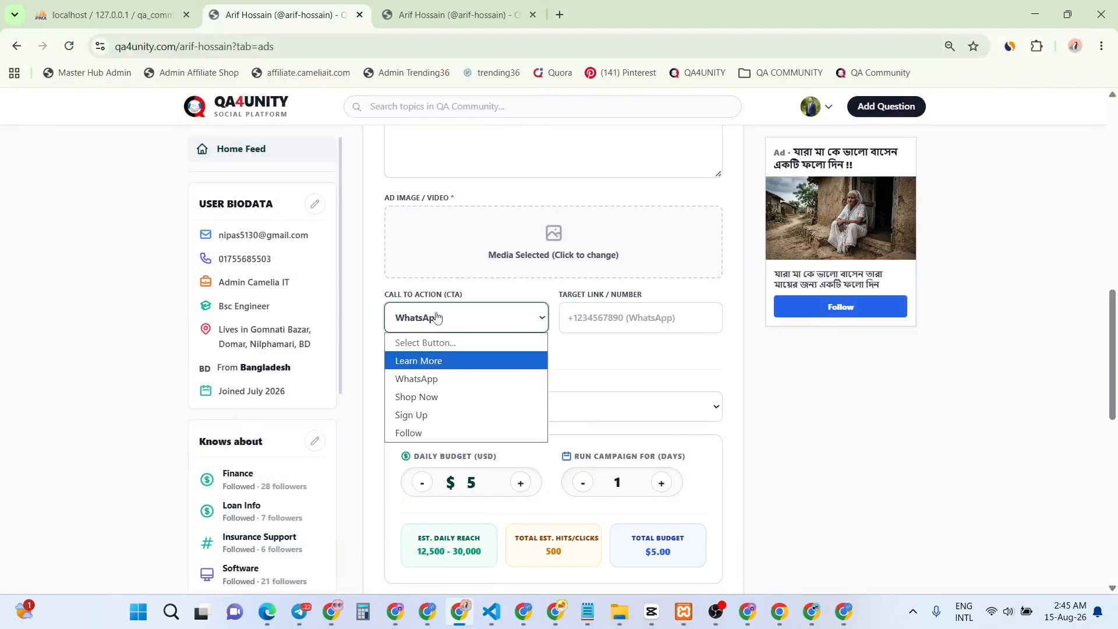
{"action": "left_click", "coordinate": [427, 380]}
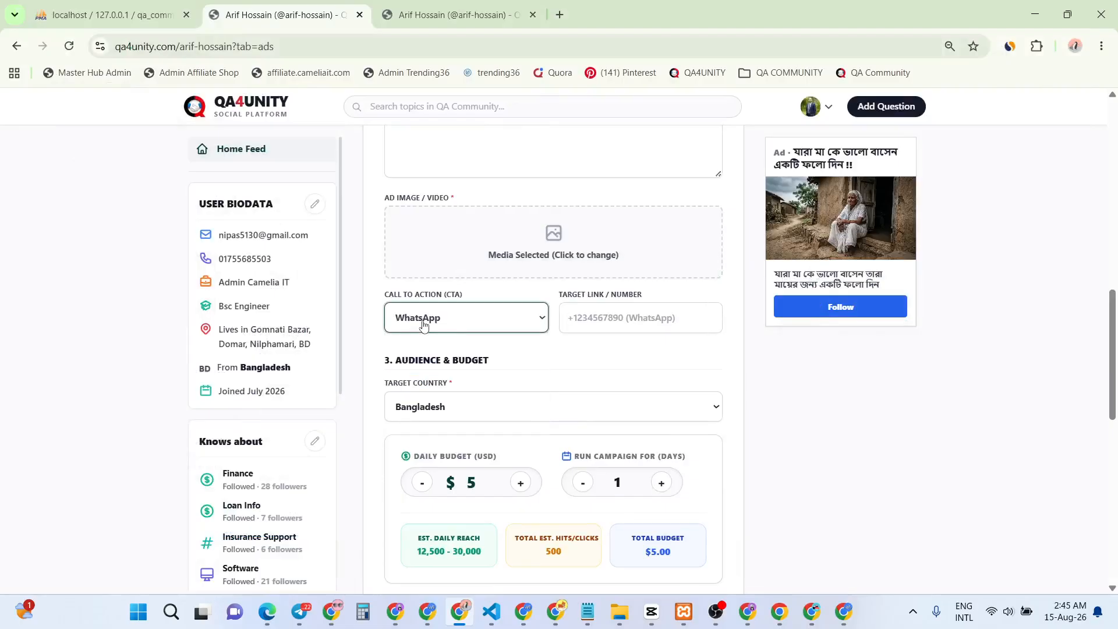
{"action": "left_click", "coordinate": [631, 326]}
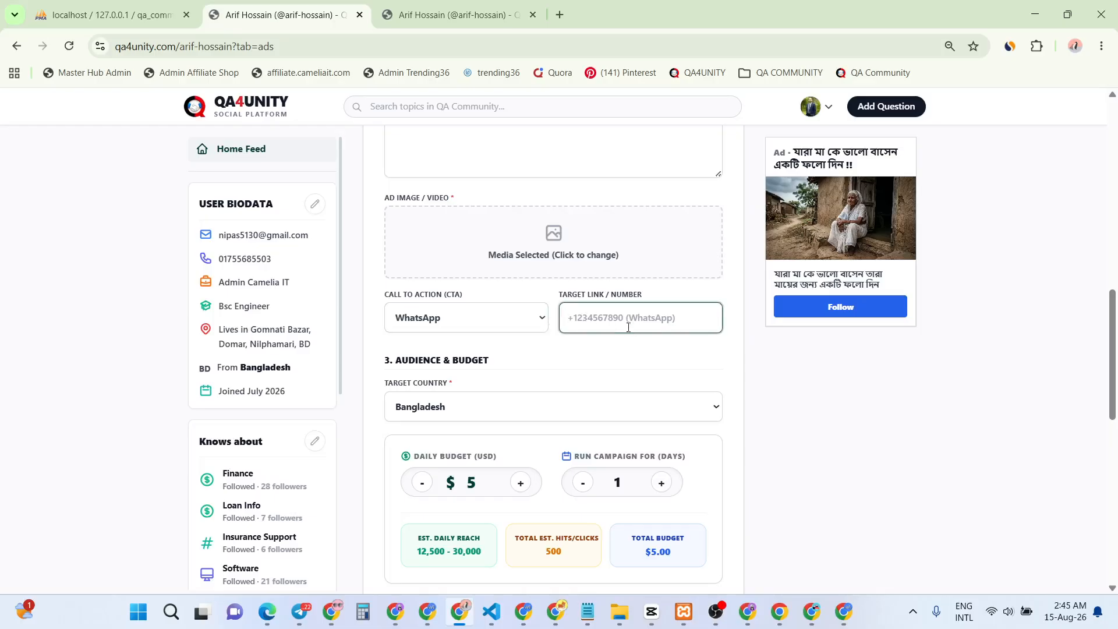
Clear the typed number from the target link and copy the wa.me WhatsApp link from the notes
{"action": "double_click", "coordinate": [597, 315]}
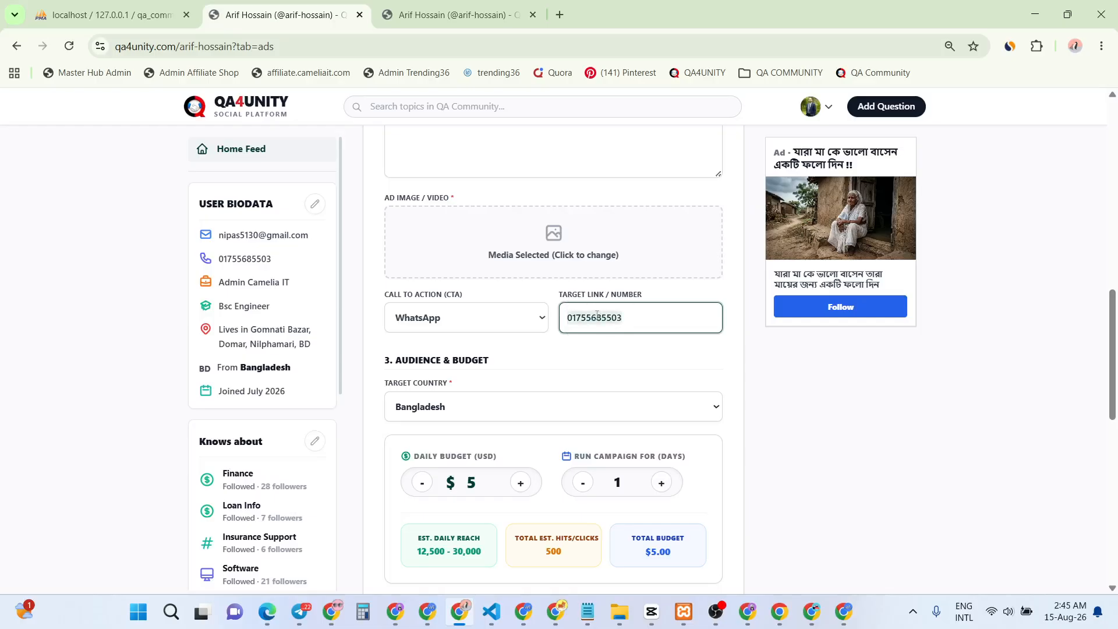
{"action": "key", "text": "BackSpace"}
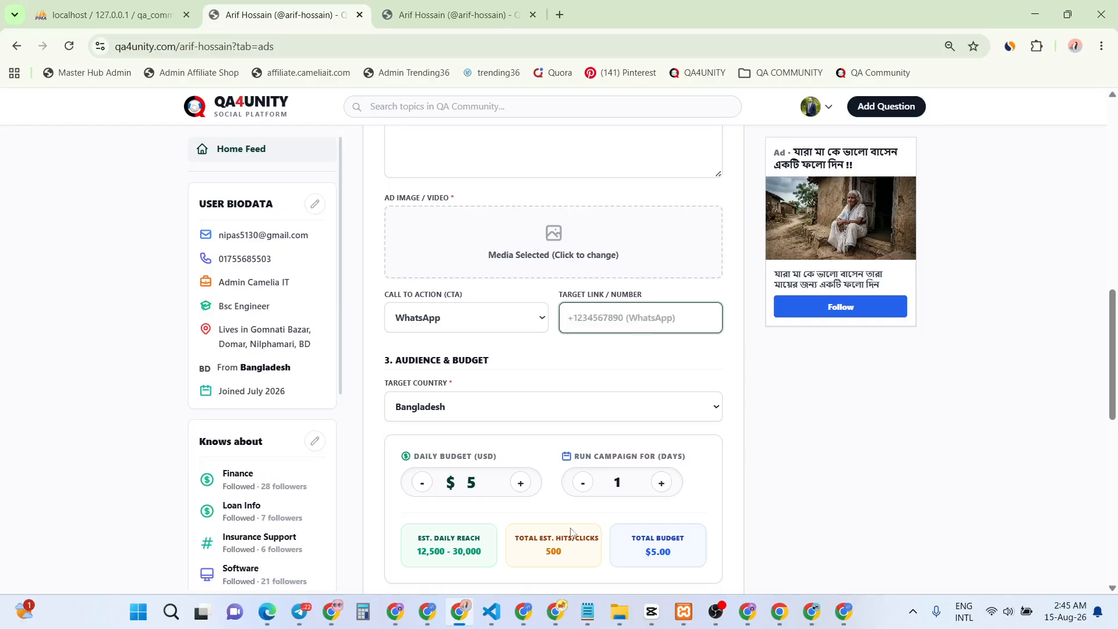
{"action": "left_click", "coordinate": [587, 612]}
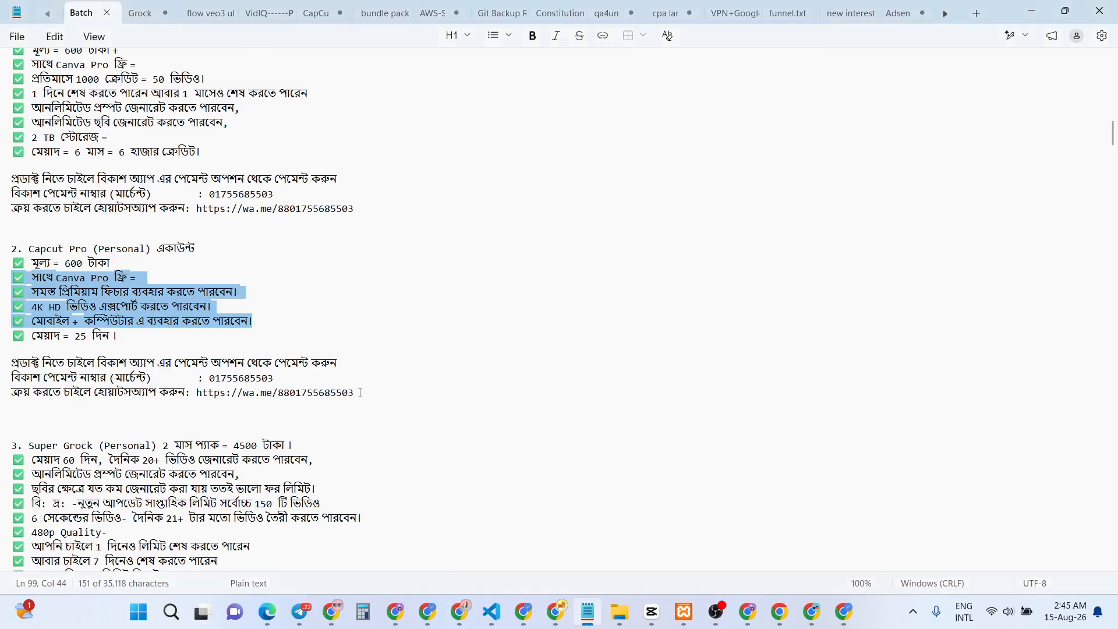
{"action": "left_click_drag", "start_coordinate": [360, 393], "coordinate": [197, 394]}
{"action": "key", "text": "ctrl+c"}
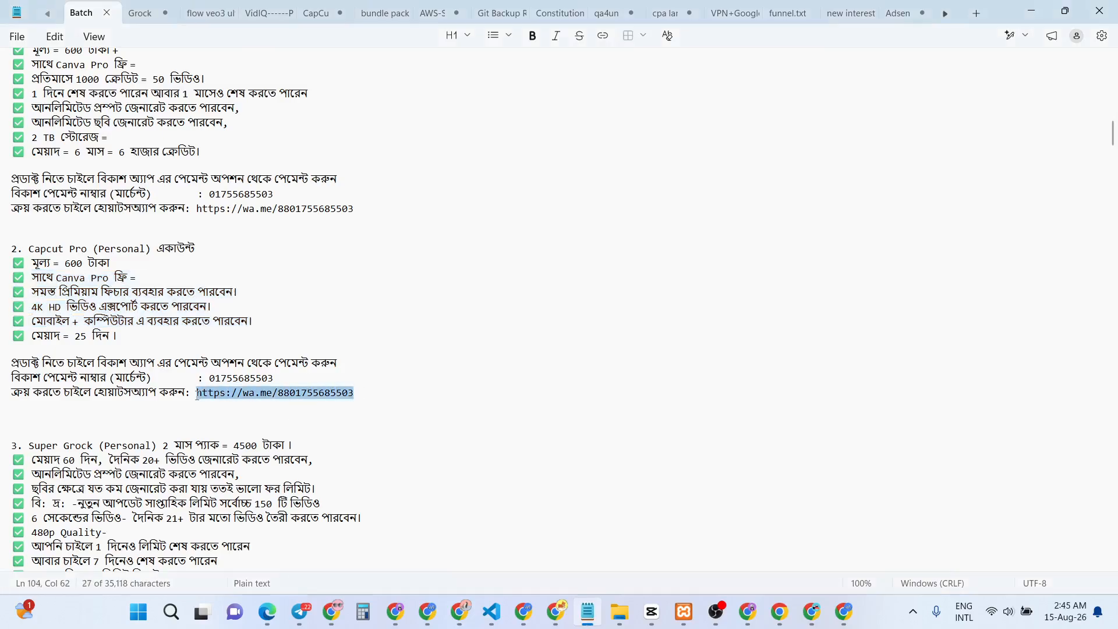
{"action": "key", "text": "alt+Tab"}
{"action": "left_click", "coordinate": [592, 324]}
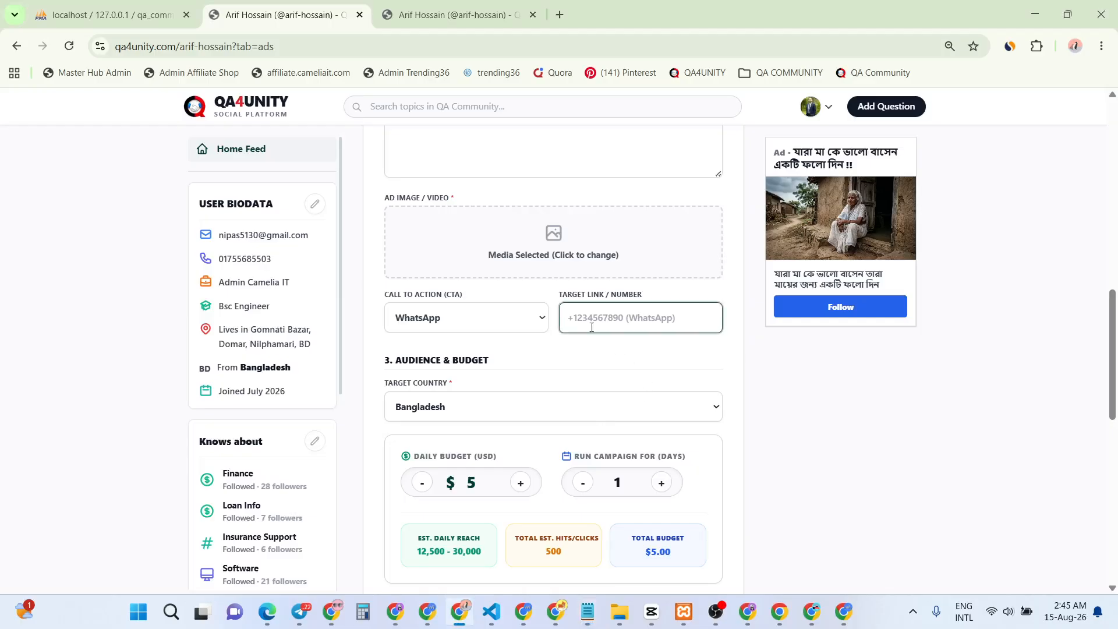
{"action": "key", "text": "ctrl+v"}
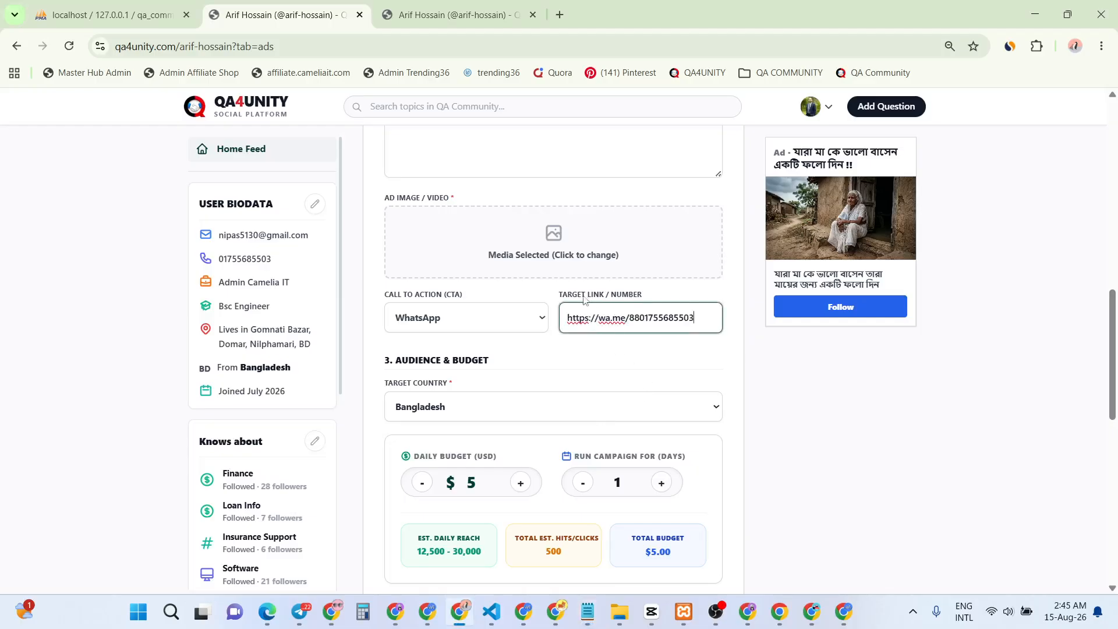
{"action": "left_click", "coordinate": [667, 356]}
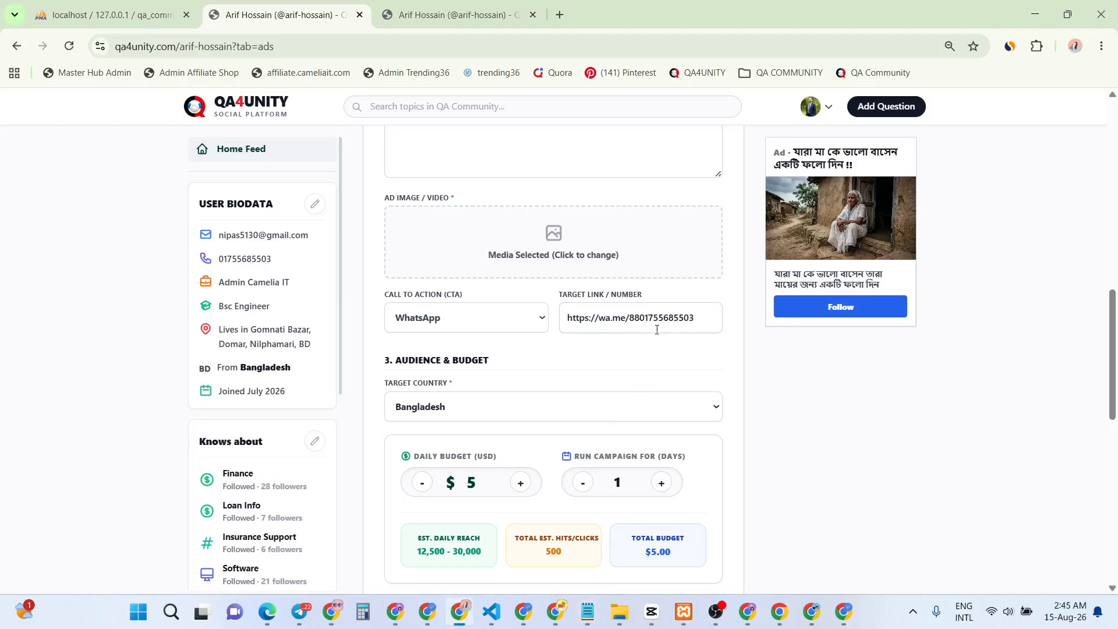
{"action": "left_click", "coordinate": [639, 317]}
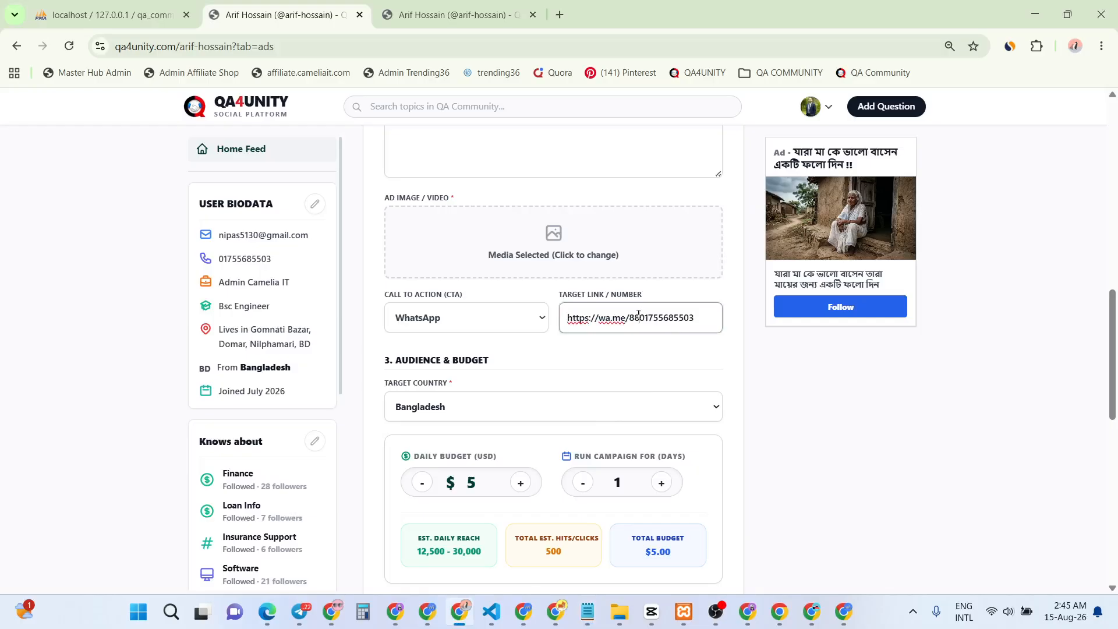
{"action": "left_click_drag", "start_coordinate": [639, 318], "coordinate": [564, 317]}
{"action": "key", "text": "BackSpace"}
{"action": "left_click", "coordinate": [654, 355]}
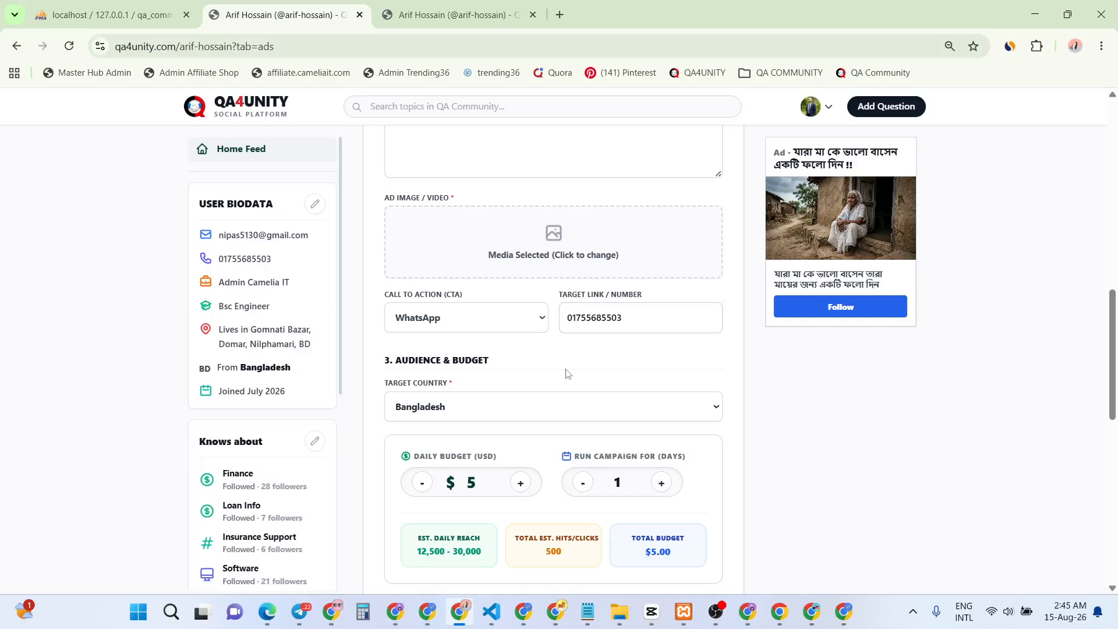
{"action": "left_click", "coordinate": [442, 408]}
Keep Bangladesh as the target country and change the daily budget from 5 to $10
{"action": "left_click", "coordinate": [455, 429]}
{"action": "scroll", "coordinate": [459, 432], "scroll_direction": "down", "scroll_amount": 3}
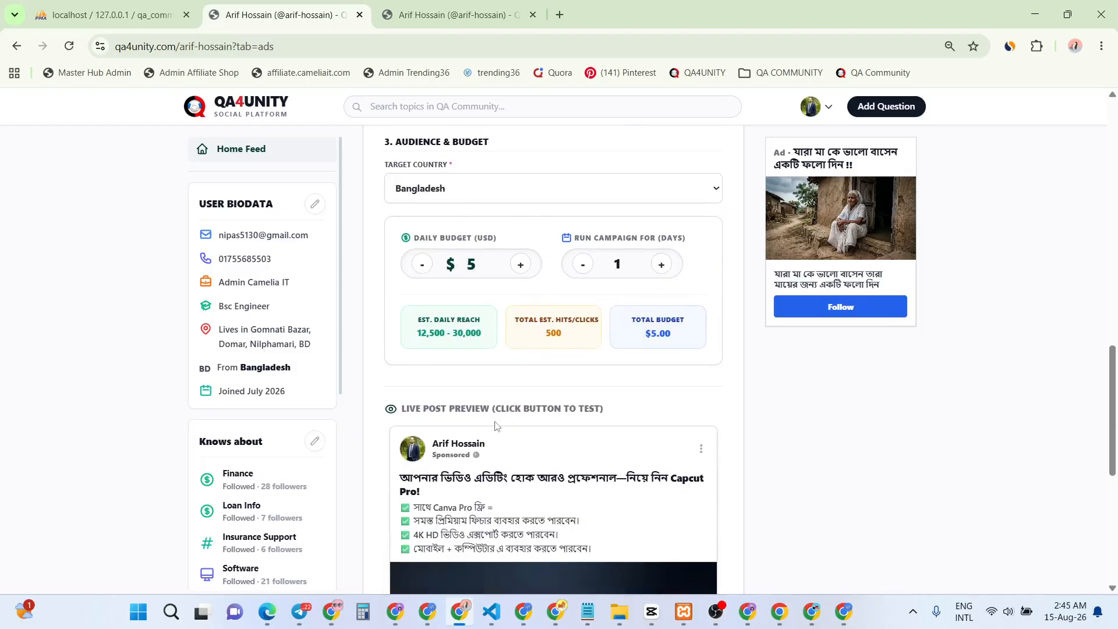
{"action": "scroll", "coordinate": [751, 434], "scroll_direction": "up", "scroll_amount": 2}
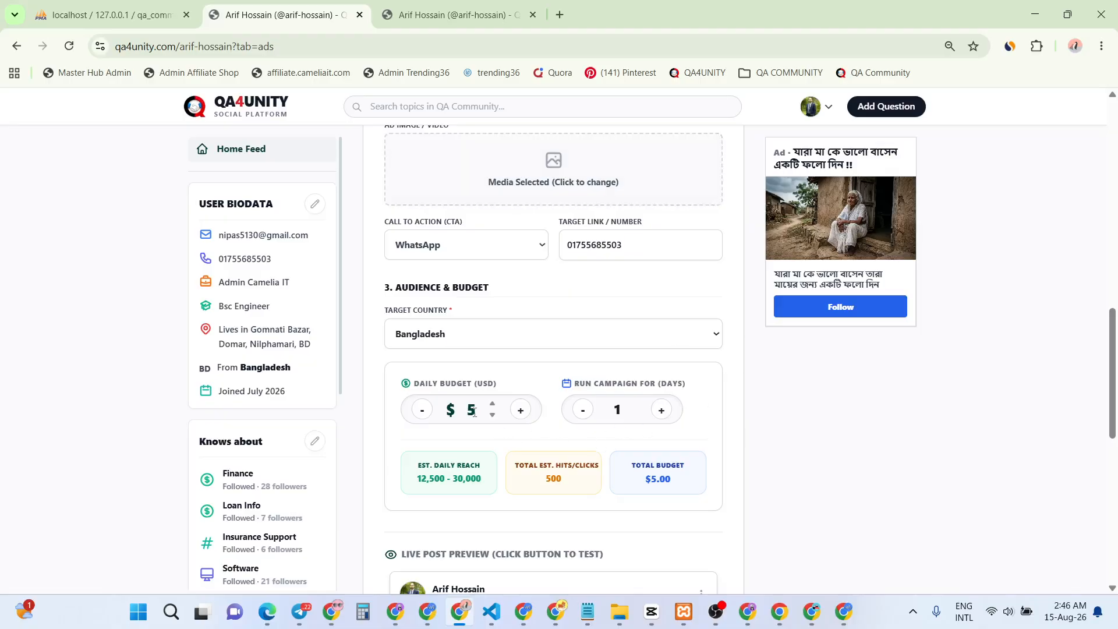
{"action": "left_click_drag", "start_coordinate": [466, 410], "coordinate": [477, 409]}
{"action": "type", "text": "10"}
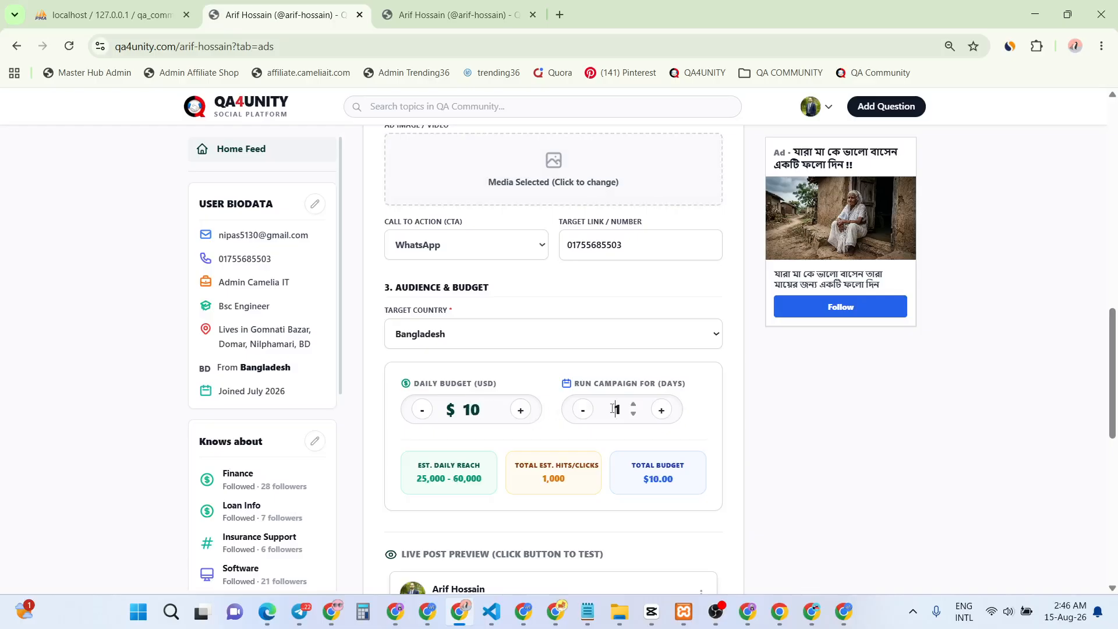
Set the campaign to run for 5 days, giving a $50.00 total budget
{"action": "left_click_drag", "start_coordinate": [613, 410], "coordinate": [625, 411]}
{"action": "type", "text": "10"}
{"action": "scroll", "coordinate": [594, 476], "scroll_direction": "down", "scroll_amount": 2}
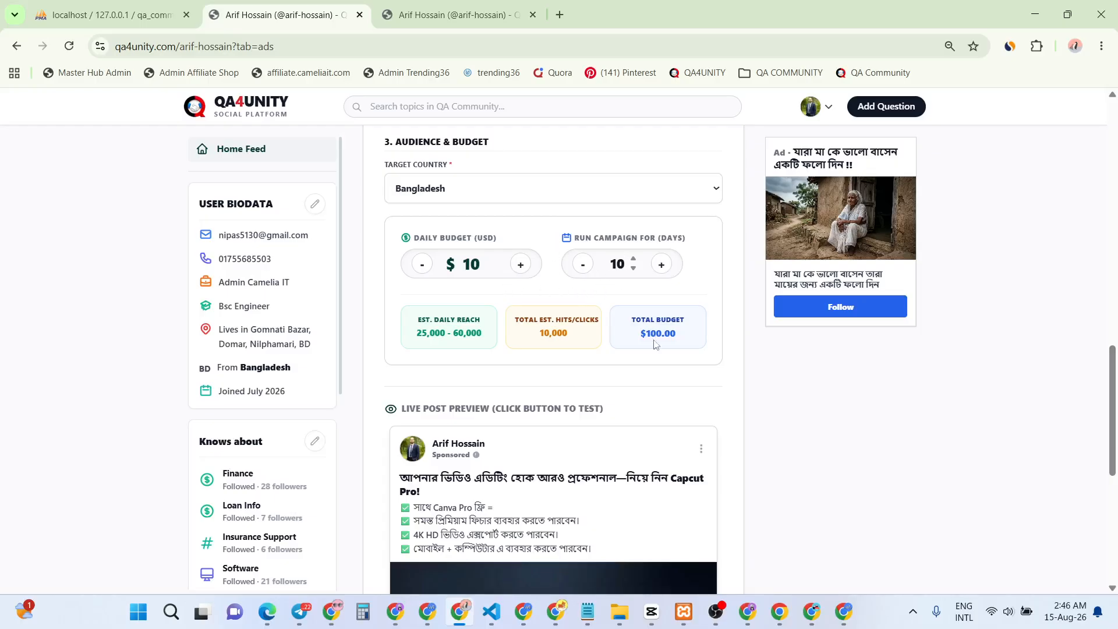
{"action": "left_click_drag", "start_coordinate": [646, 336], "coordinate": [684, 343]}
{"action": "left_click", "coordinate": [676, 337]}
{"action": "left_click_drag", "start_coordinate": [611, 264], "coordinate": [626, 266]}
{"action": "type", "text": "5"}
{"action": "scroll", "coordinate": [558, 406], "scroll_direction": "down", "scroll_amount": 3}
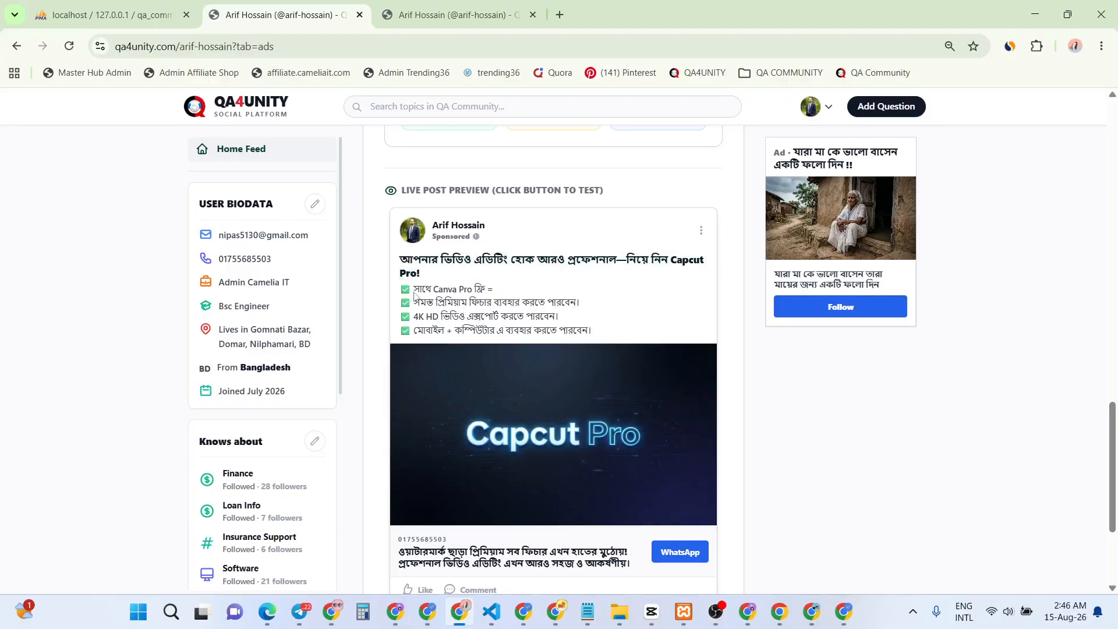
Scroll past the Capcut Pro live post preview and publish the campaign
{"action": "scroll", "coordinate": [530, 382], "scroll_direction": "down", "scroll_amount": 3}
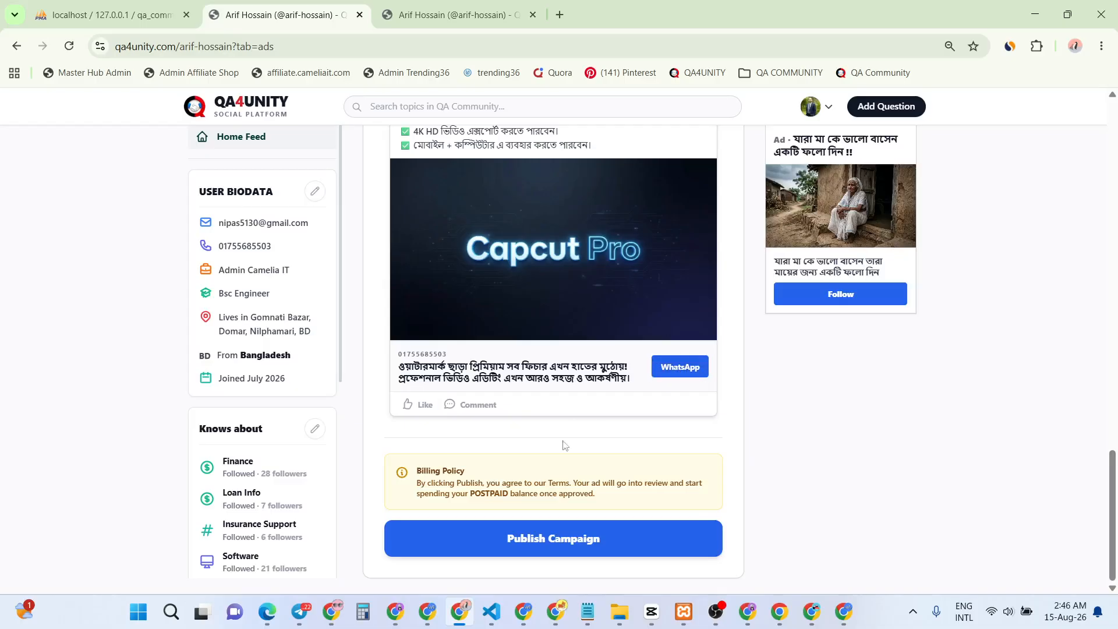
{"action": "left_click", "coordinate": [563, 536]}
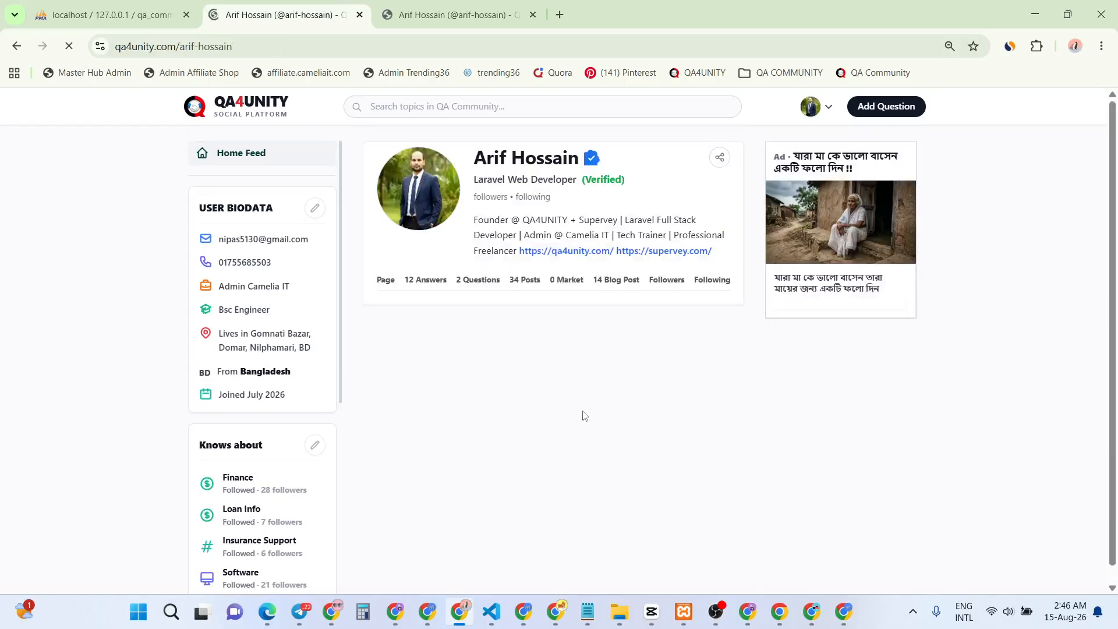
Confirm the new Capcut Pro campaign shows PENDING REVIEW, noting the other campaign's 13 hits
{"action": "scroll", "coordinate": [588, 410], "scroll_direction": "down", "scroll_amount": 4}
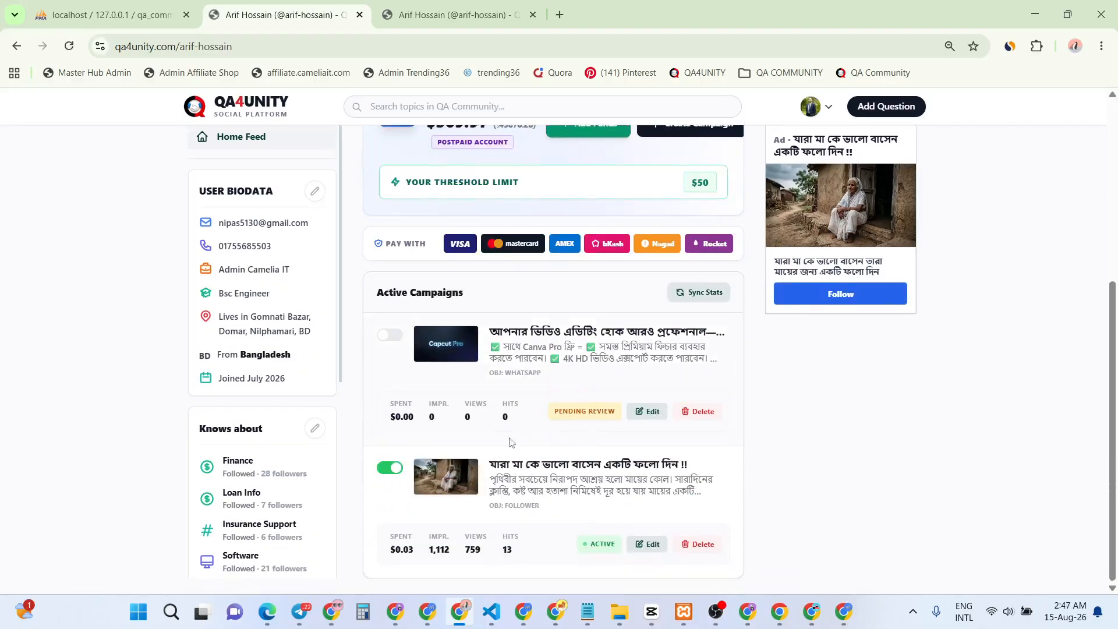
{"action": "left_click_drag", "start_coordinate": [561, 412], "coordinate": [614, 414]}
{"action": "left_click", "coordinate": [614, 413]}
{"action": "double_click", "coordinate": [505, 550]}
Scroll through the profile's Active Campaigns list to review both campaigns
{"action": "scroll", "coordinate": [581, 484], "scroll_direction": "up", "scroll_amount": 3}
{"action": "scroll", "coordinate": [581, 485], "scroll_direction": "down", "scroll_amount": 3}
{"action": "scroll", "coordinate": [541, 464], "scroll_direction": "up", "scroll_amount": 5}
{"action": "scroll", "coordinate": [541, 466], "scroll_direction": "down", "scroll_amount": 4}
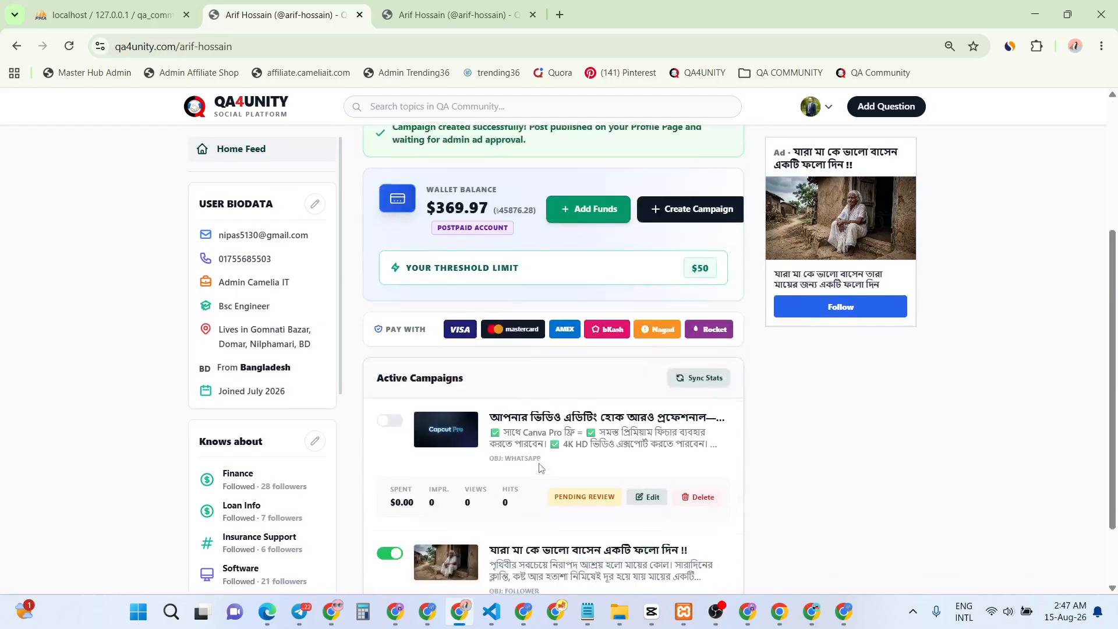
{"action": "scroll", "coordinate": [540, 466], "scroll_direction": "down", "scroll_amount": 2}
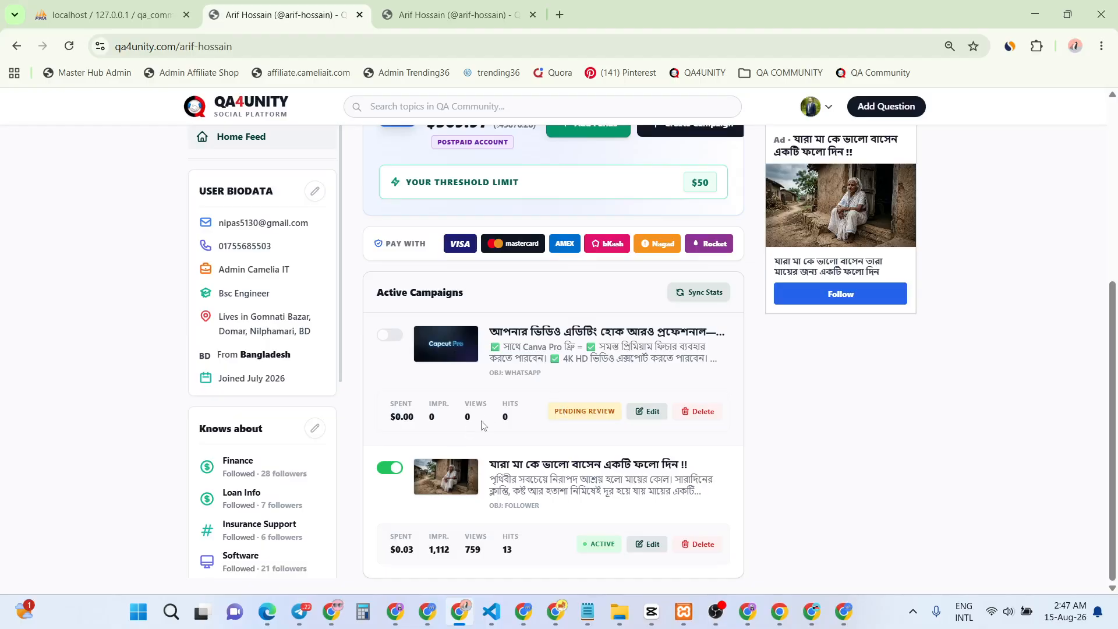
{"action": "scroll", "coordinate": [554, 409], "scroll_direction": "up", "scroll_amount": 2}
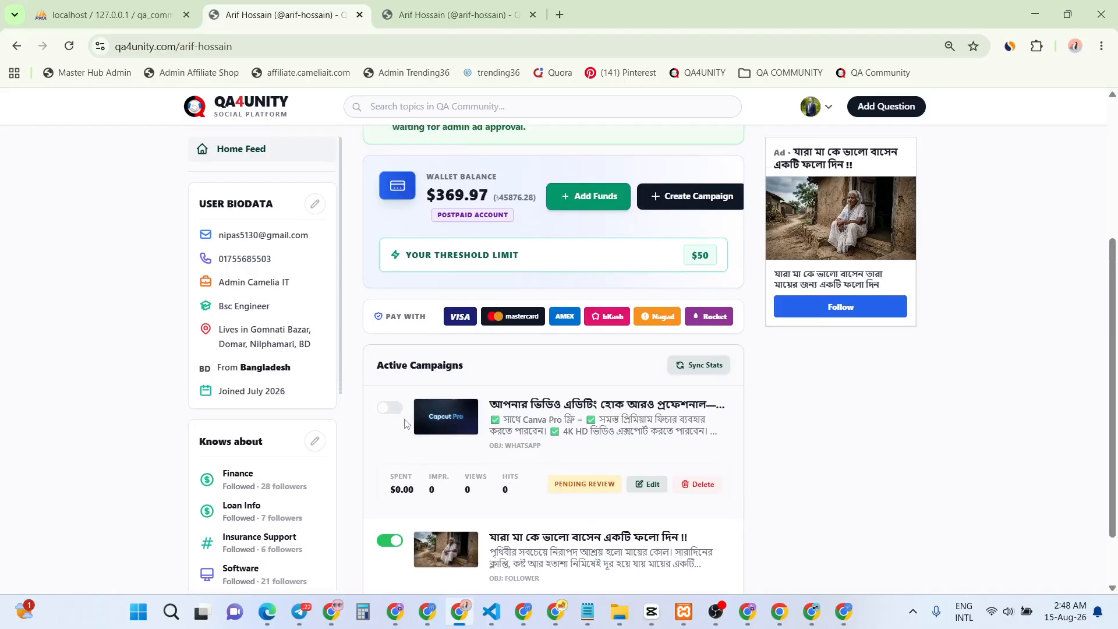
{"action": "scroll", "coordinate": [524, 442], "scroll_direction": "down", "scroll_amount": 2}
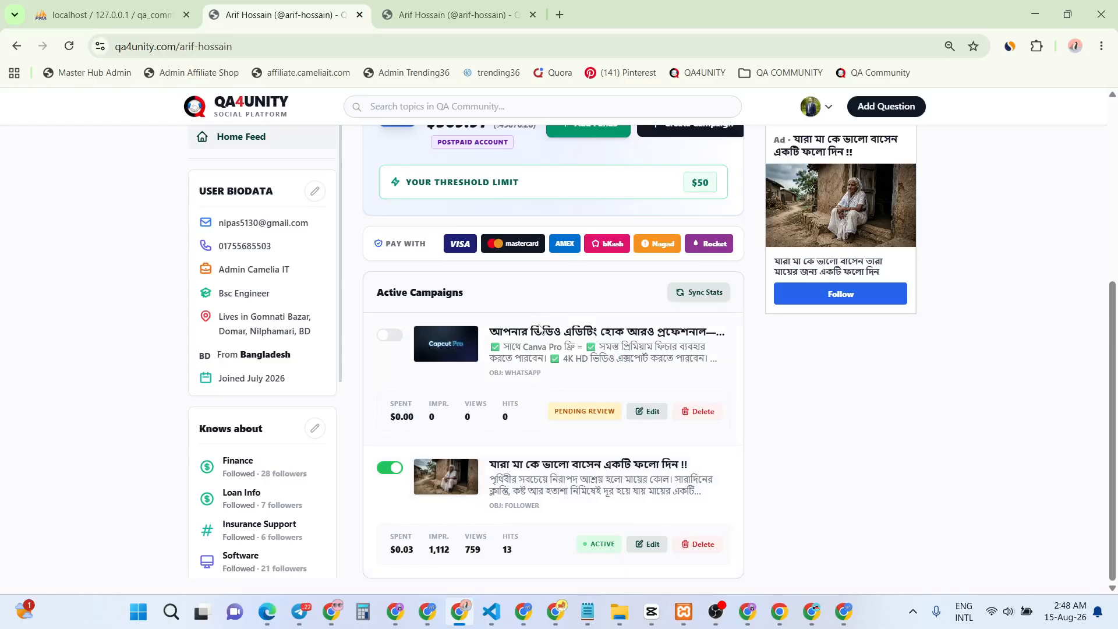
{"action": "scroll", "coordinate": [539, 329], "scroll_direction": "up", "scroll_amount": 4}
{"action": "scroll", "coordinate": [539, 329], "scroll_direction": "up", "scroll_amount": 2}
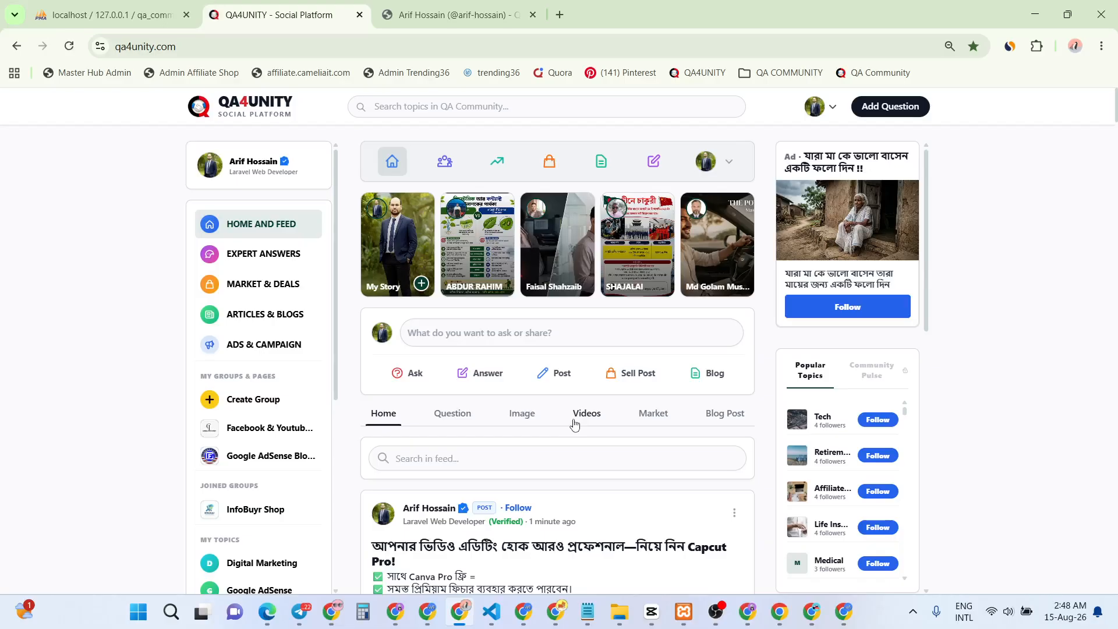
{"action": "scroll", "coordinate": [486, 444], "scroll_direction": "down", "scroll_amount": 5}
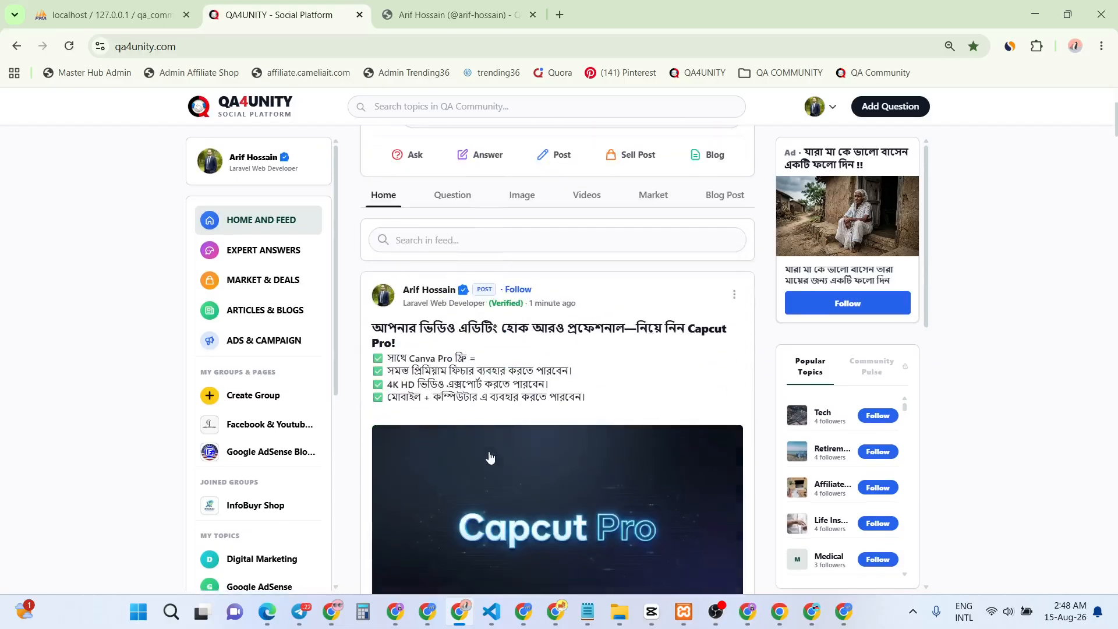
{"action": "scroll", "coordinate": [493, 436], "scroll_direction": "down", "scroll_amount": 2}
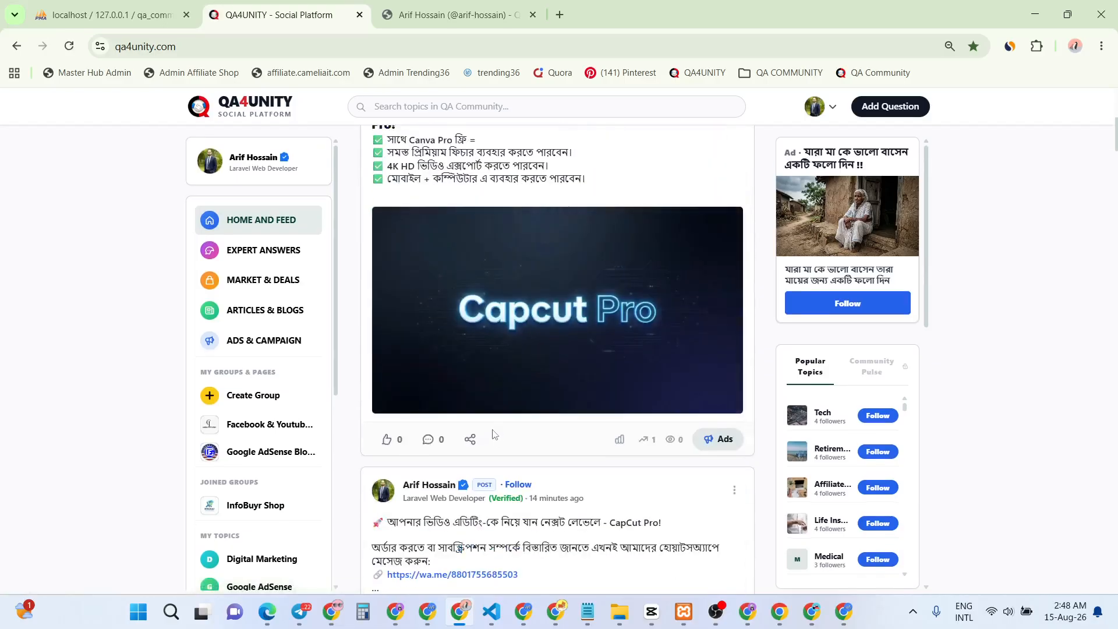
{"action": "scroll", "coordinate": [494, 435], "scroll_direction": "up", "scroll_amount": 1}
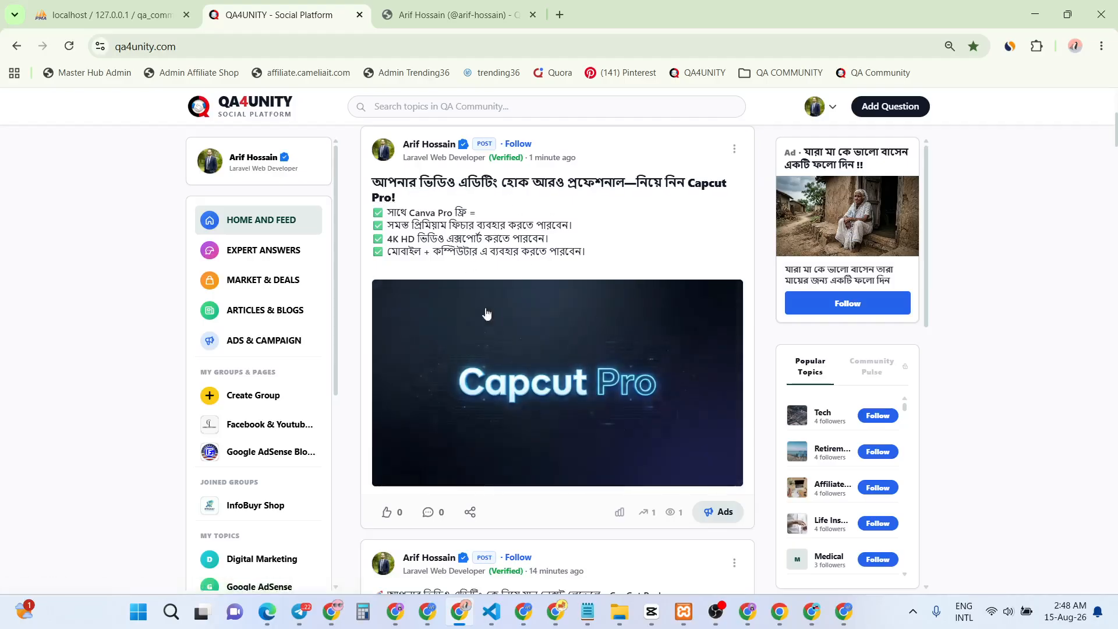
{"action": "scroll", "coordinate": [496, 362], "scroll_direction": "up", "scroll_amount": 3}
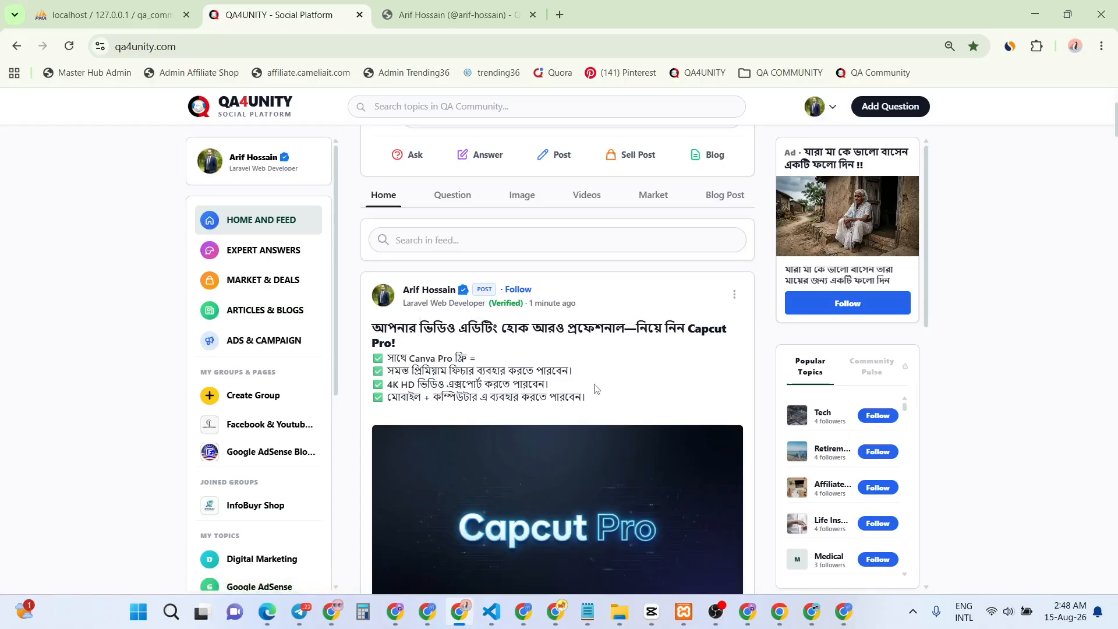
{"action": "scroll", "coordinate": [535, 389], "scroll_direction": "down", "scroll_amount": 6}
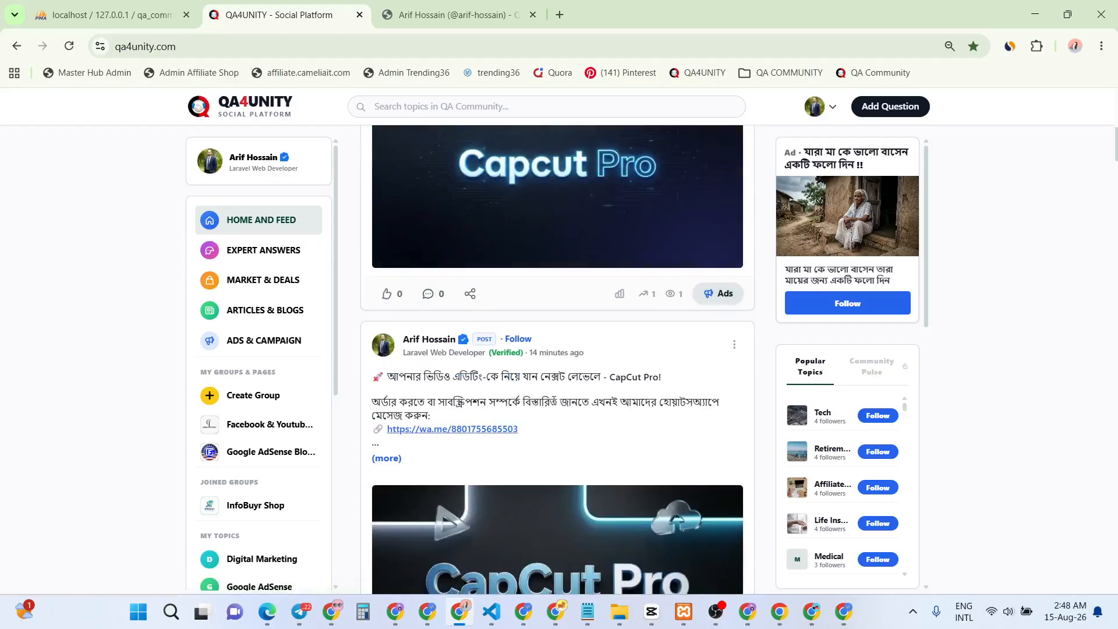
{"action": "scroll", "coordinate": [509, 416], "scroll_direction": "down", "scroll_amount": 8}
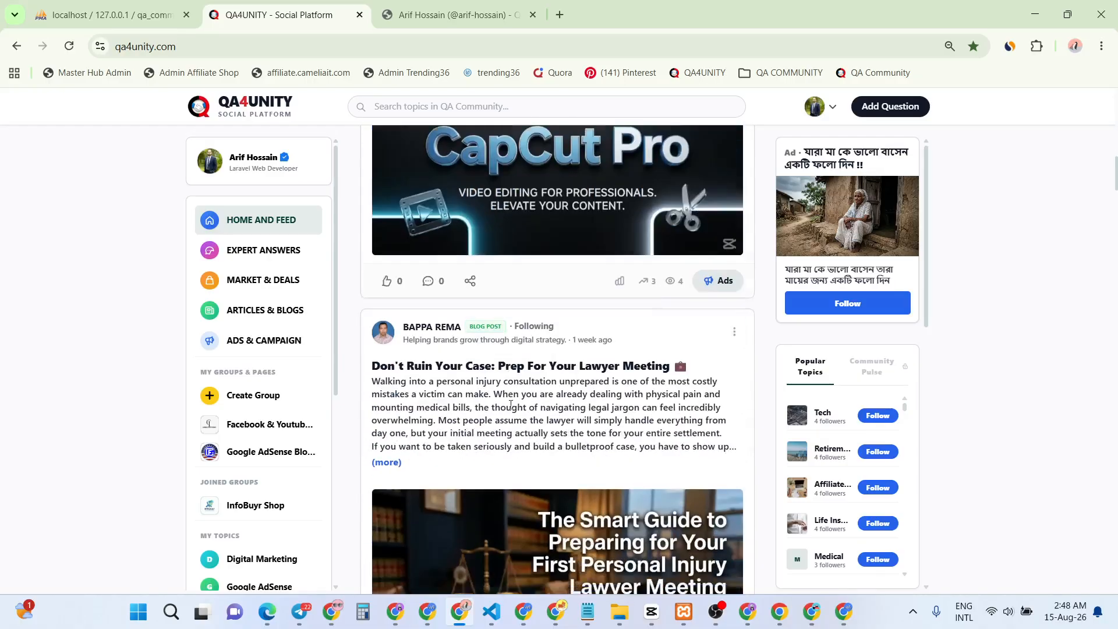
{"action": "scroll", "coordinate": [564, 388], "scroll_direction": "up", "scroll_amount": 4}
{"action": "scroll", "coordinate": [514, 378], "scroll_direction": "down", "scroll_amount": 12}
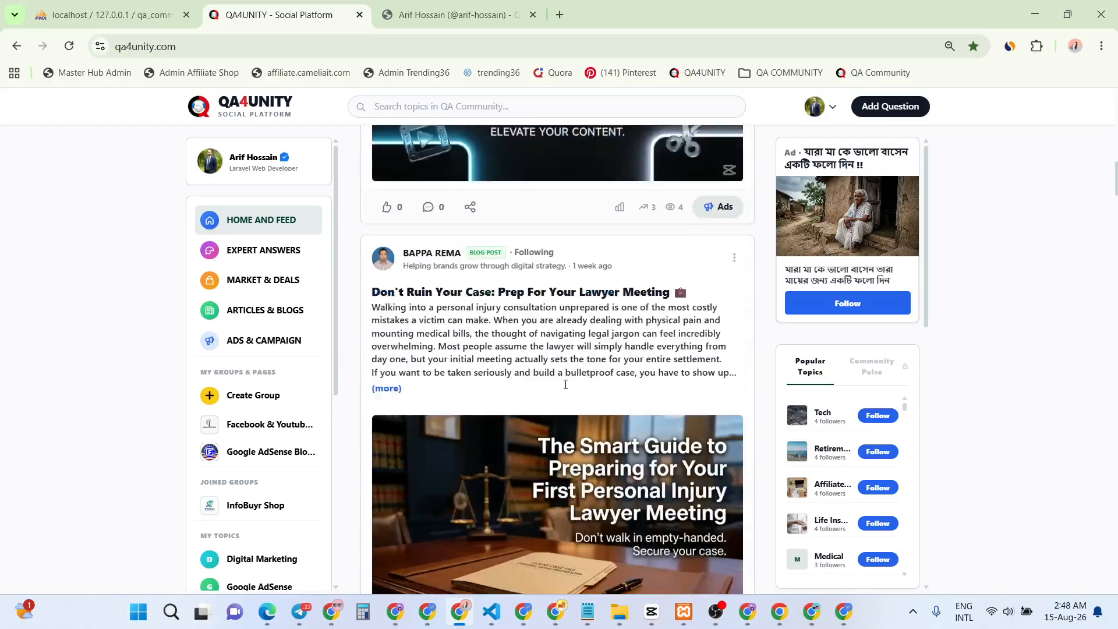
{"action": "scroll", "coordinate": [514, 378], "scroll_direction": "down", "scroll_amount": 14}
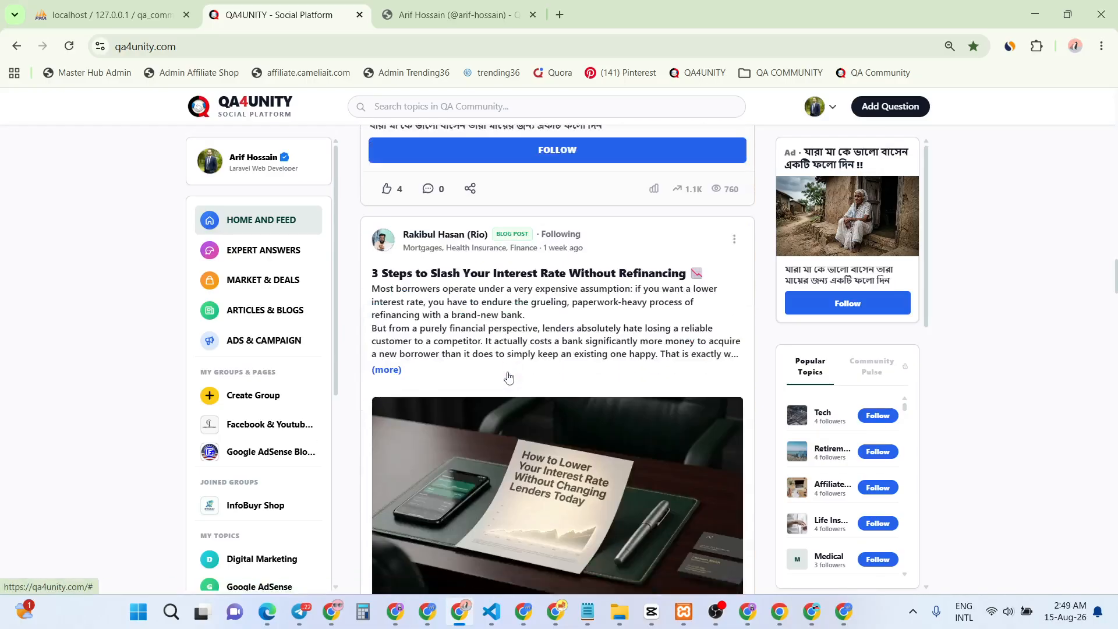
{"action": "scroll", "coordinate": [509, 377], "scroll_direction": "up", "scroll_amount": 2}
{"action": "scroll", "coordinate": [508, 377], "scroll_direction": "up", "scroll_amount": 2}
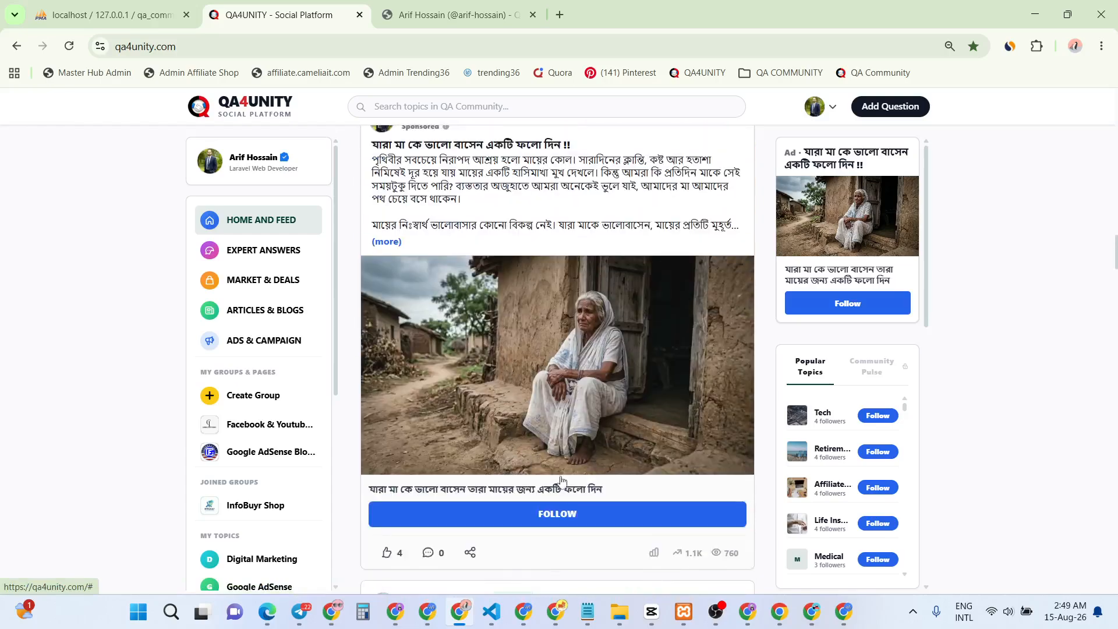
{"action": "scroll", "coordinate": [457, 313], "scroll_direction": "up", "scroll_amount": 3}
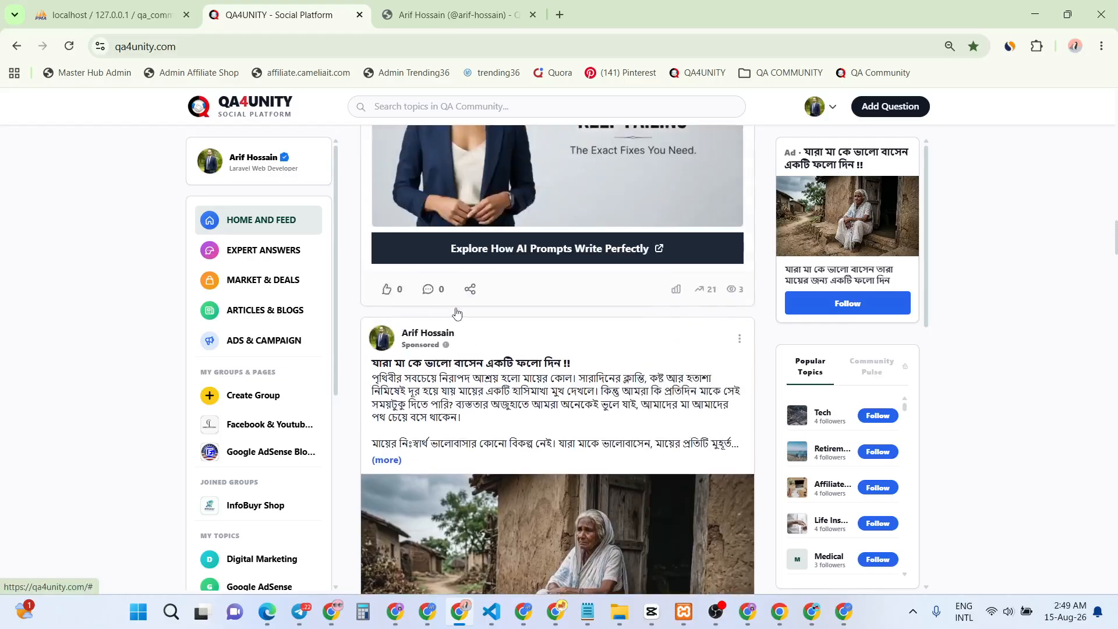
{"action": "scroll", "coordinate": [457, 314], "scroll_direction": "up", "scroll_amount": 1}
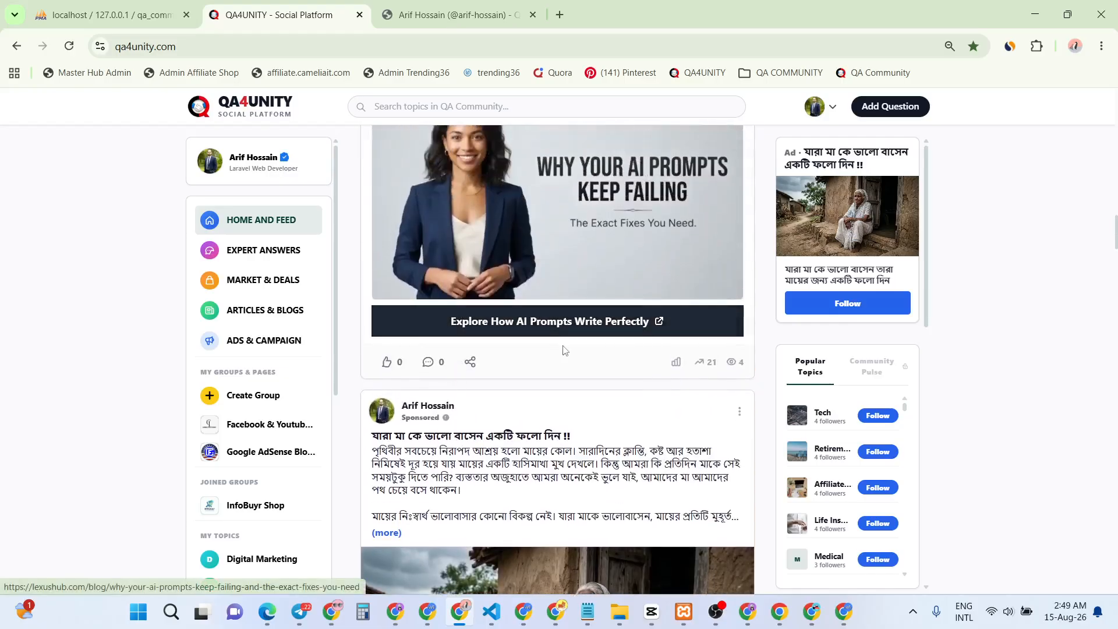
{"action": "scroll", "coordinate": [542, 371], "scroll_direction": "up", "scroll_amount": 10}
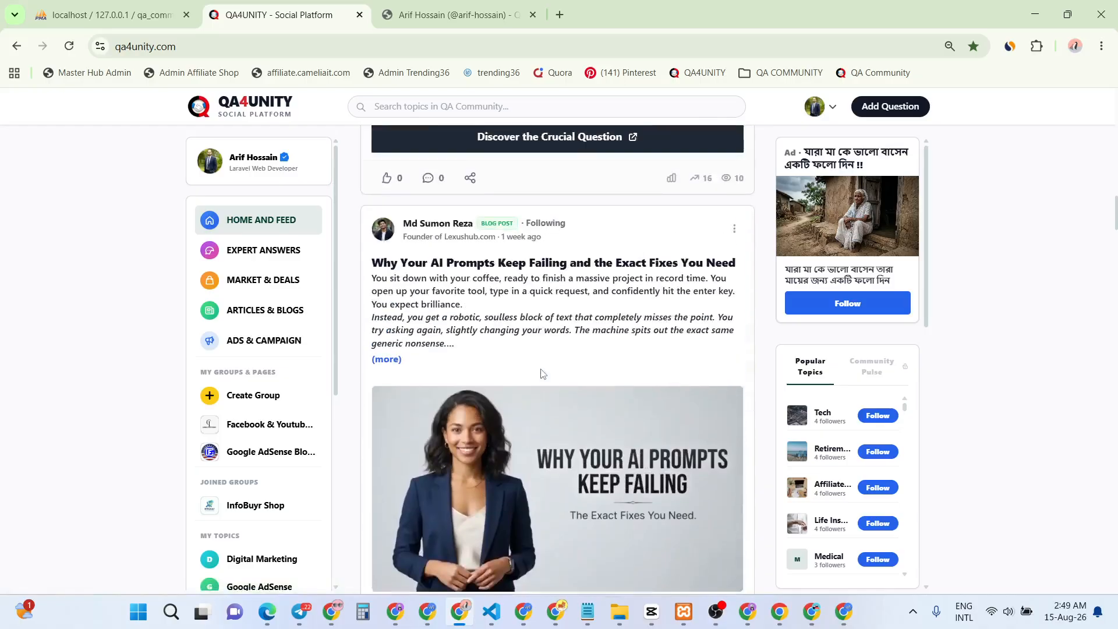
{"action": "scroll", "coordinate": [484, 291], "scroll_direction": "up", "scroll_amount": 3}
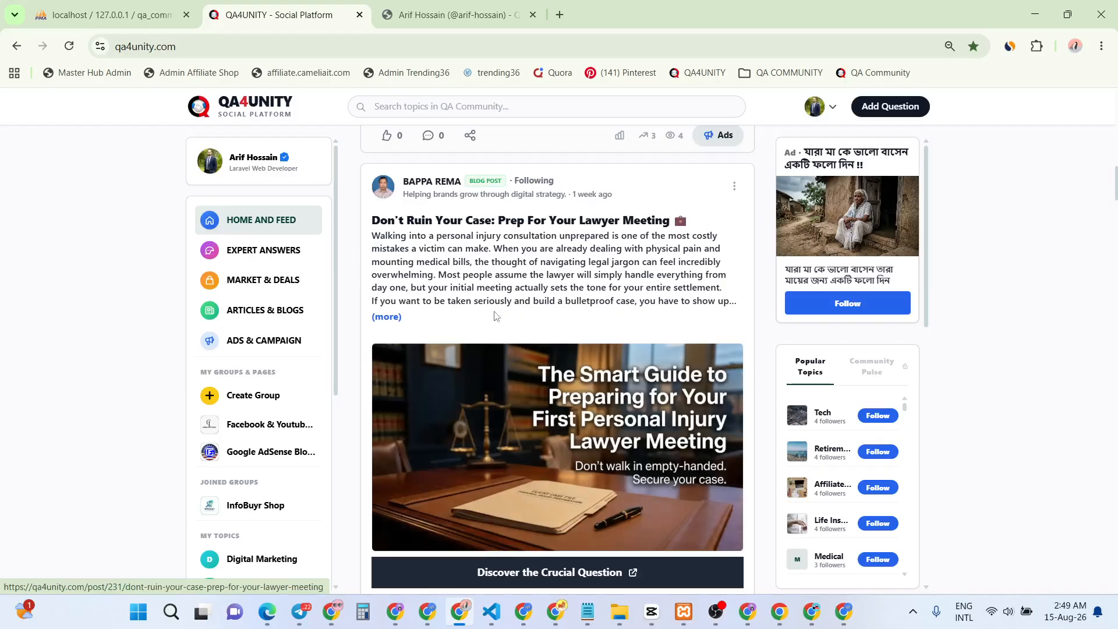
{"action": "scroll", "coordinate": [496, 316], "scroll_direction": "up", "scroll_amount": 10}
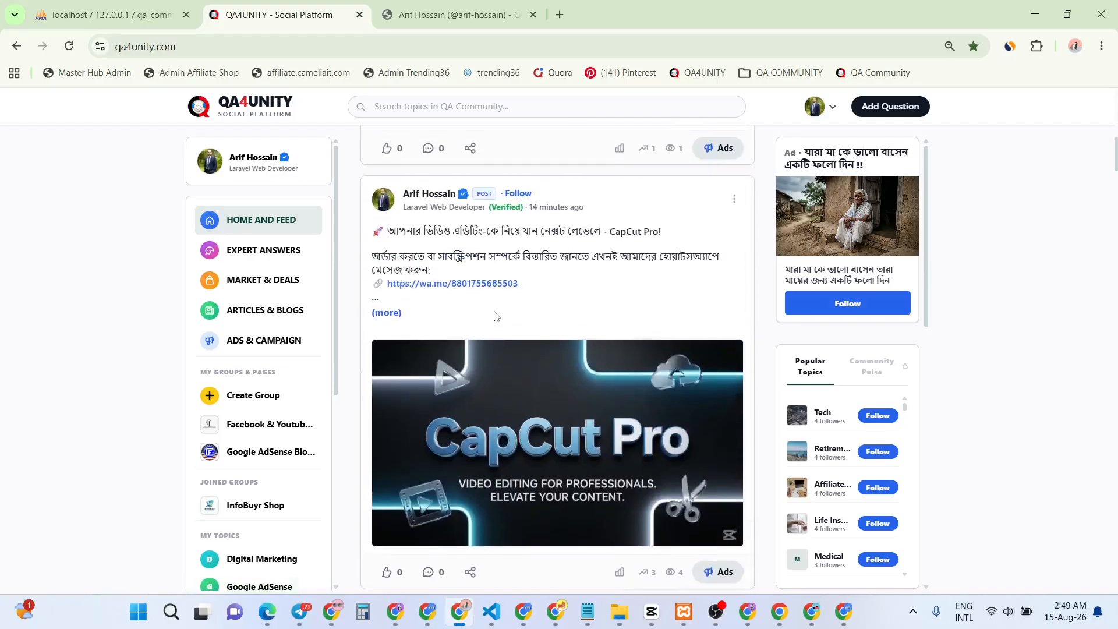